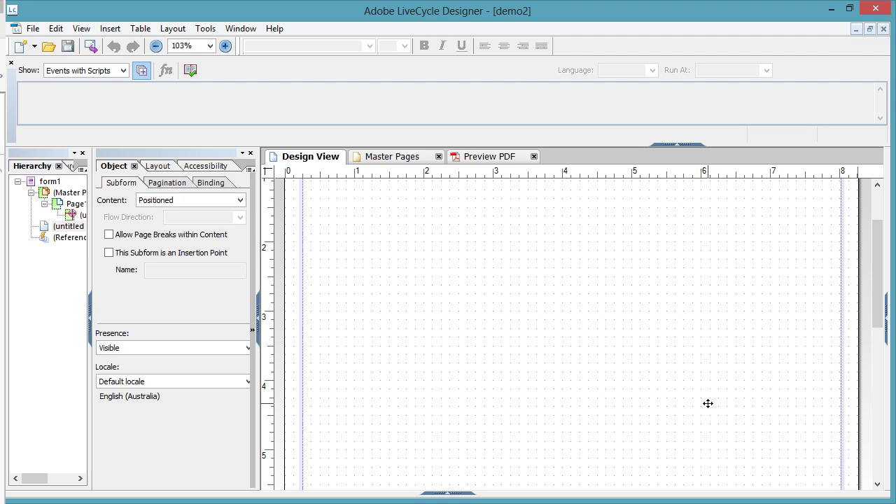
- Start inserting a new table on the form page using the Table Assistant
scroll(708, 403, up, 1)
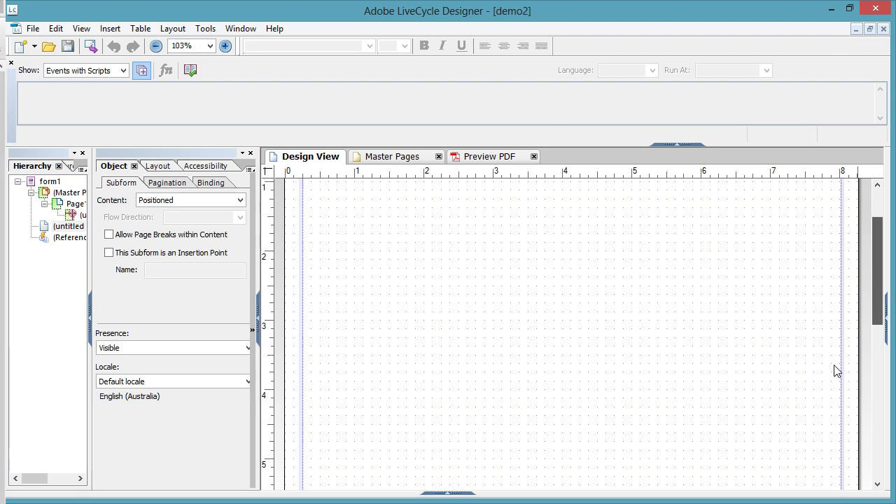
drag(881, 248, 883, 218)
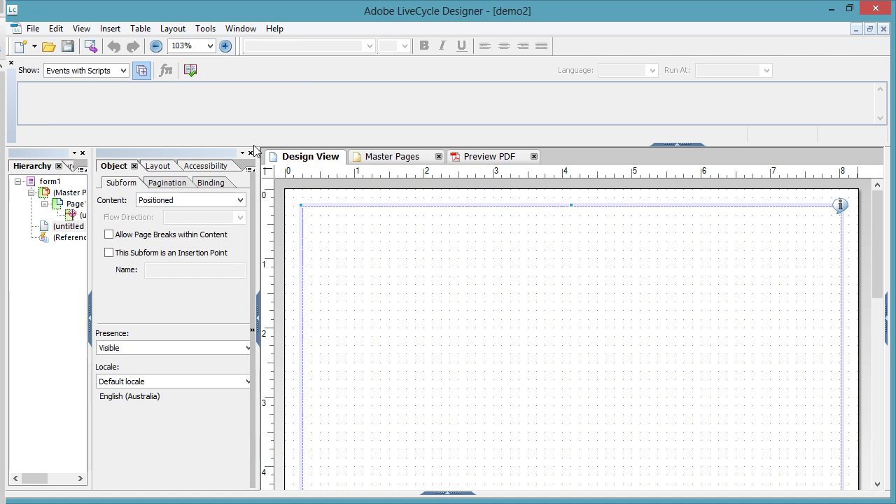
click(140, 31)
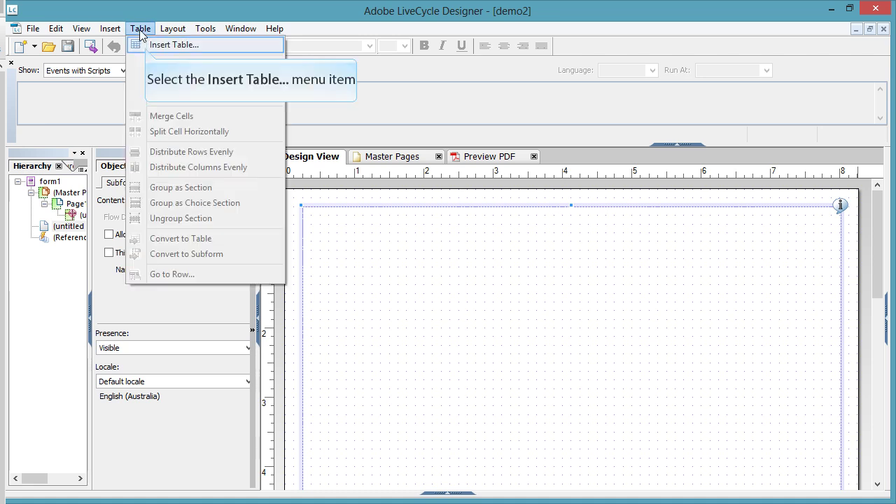
click(147, 46)
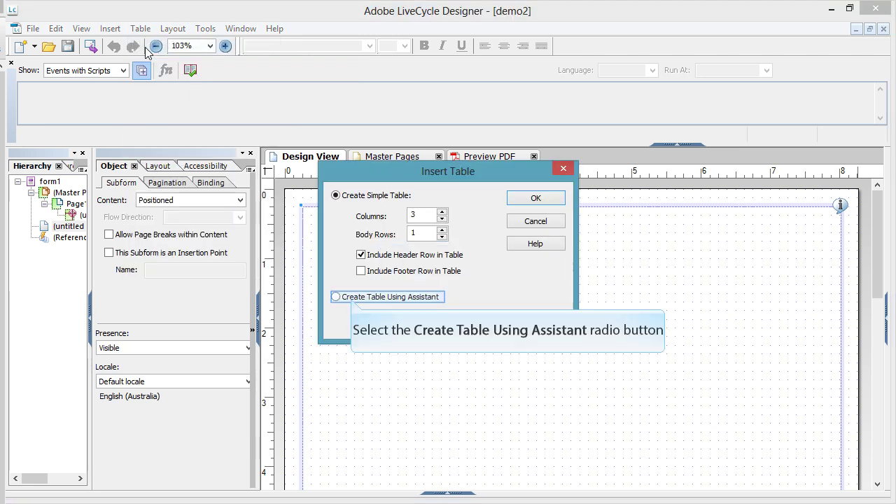
click(352, 298)
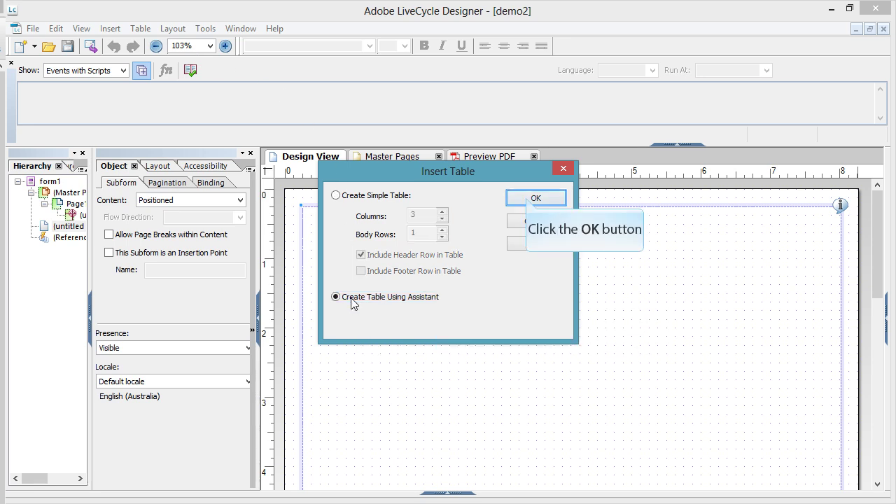
click(529, 200)
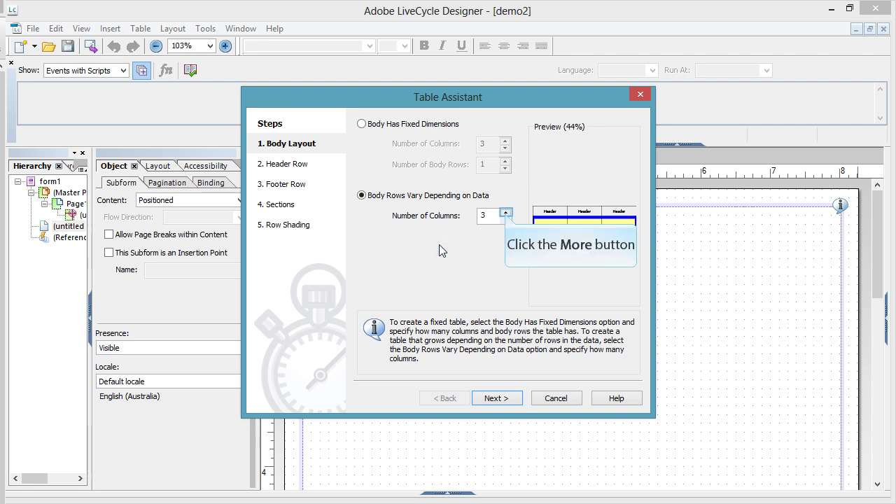
- Lay out the table with 3 columns, body rows that vary depending on data, a header row, no footer row and no sections
click(505, 213)
click(505, 219)
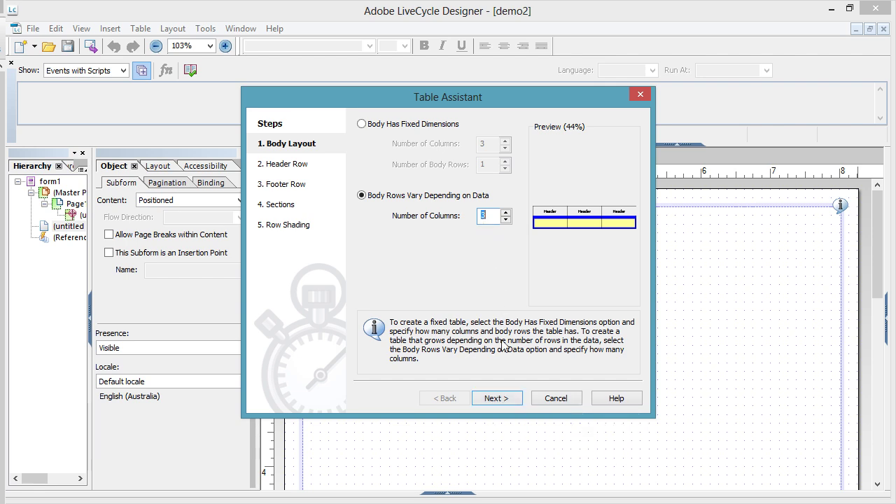
click(504, 399)
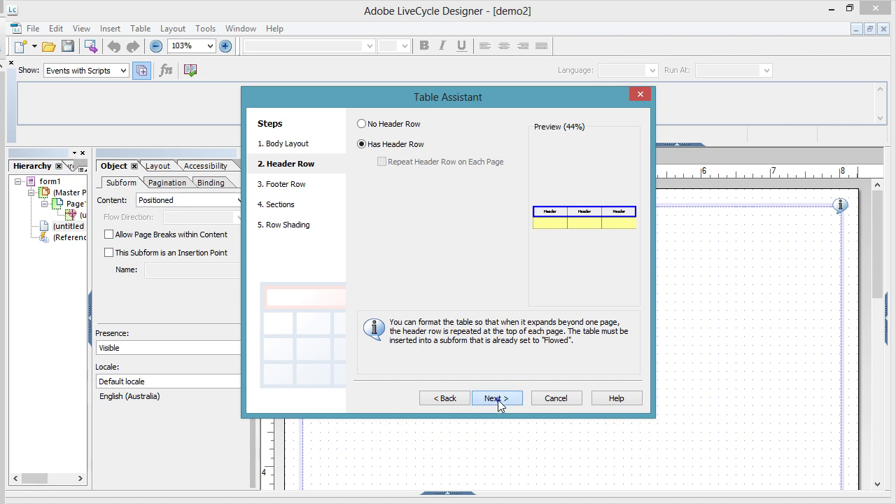
click(498, 400)
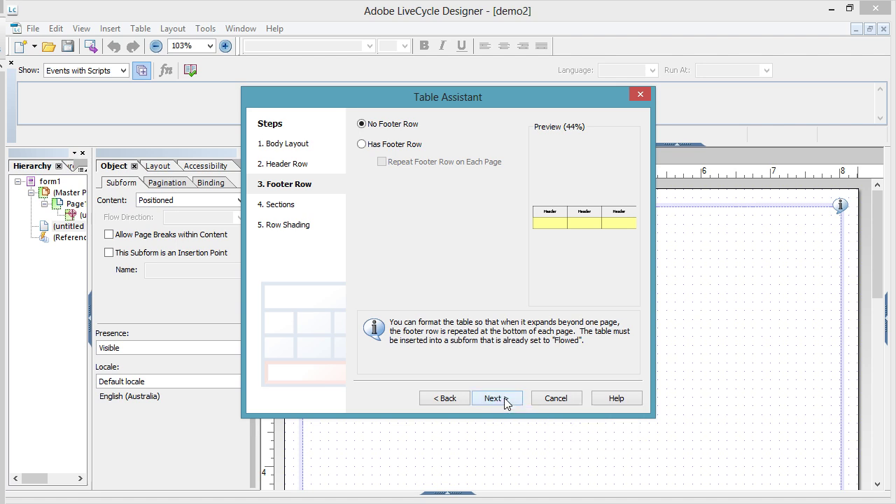
click(506, 399)
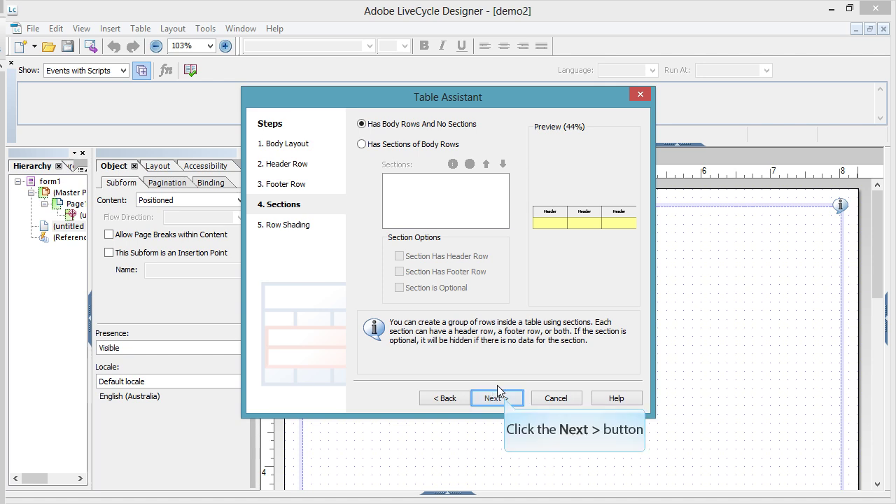
click(505, 399)
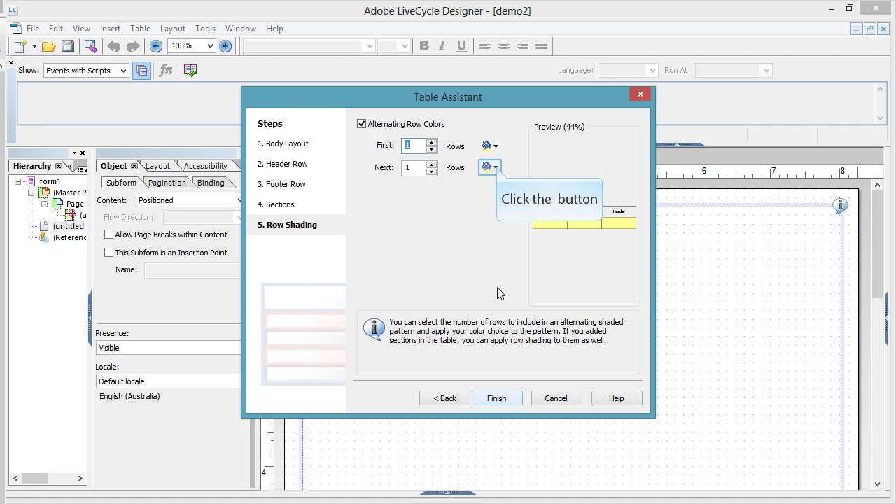
- Shade alternating single rows light yellow first and white next, and finish creating the table
click(496, 168)
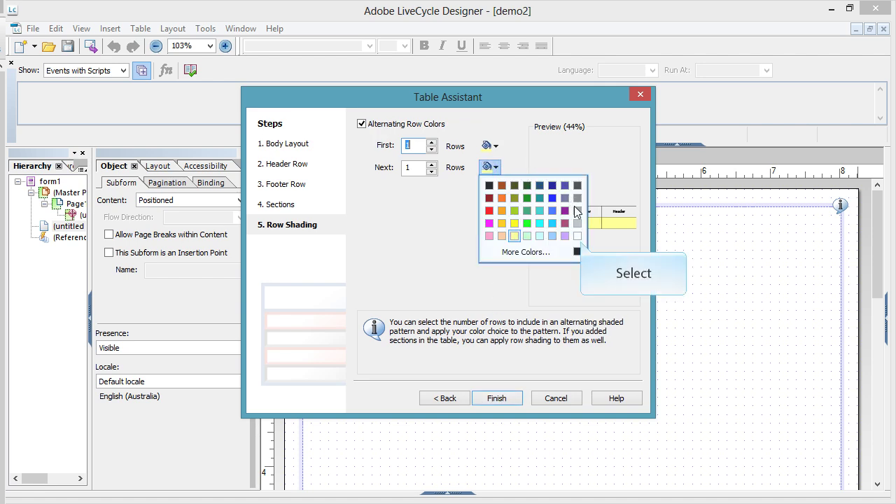
click(578, 237)
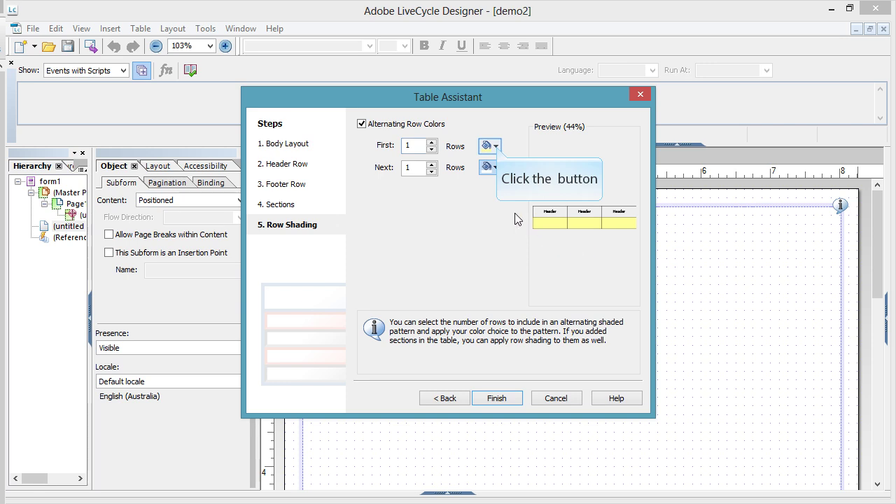
click(495, 145)
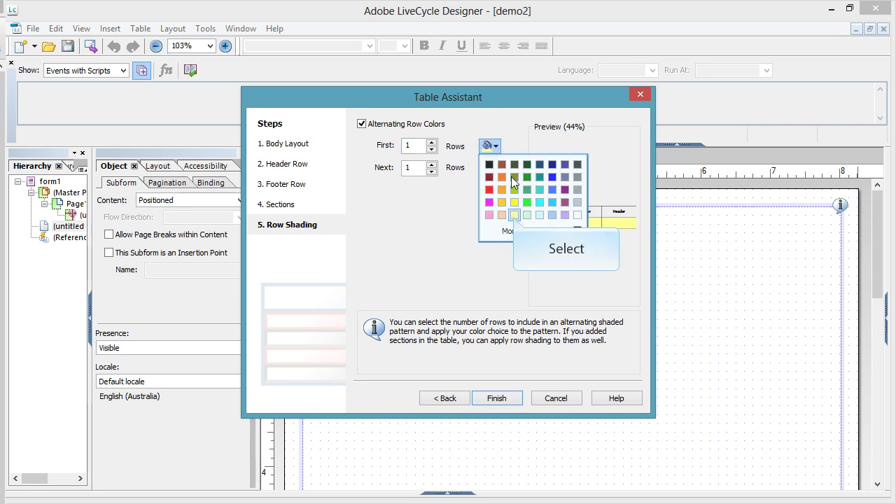
click(513, 216)
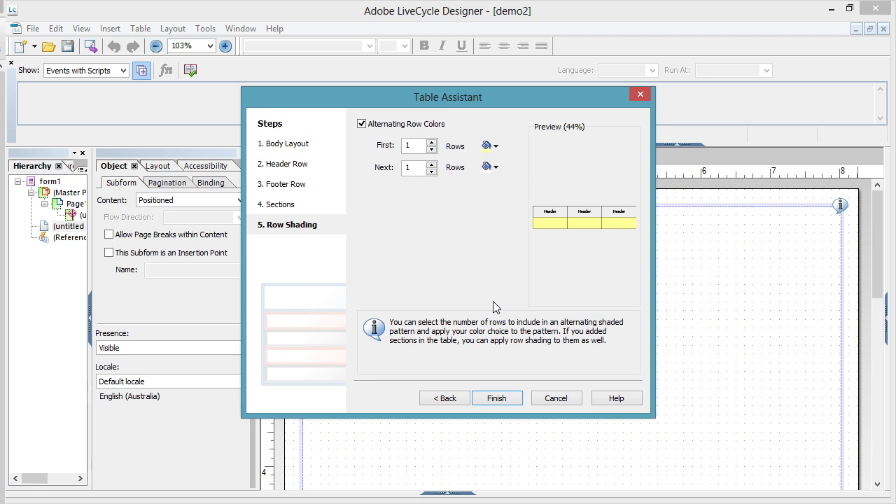
click(496, 398)
click(506, 399)
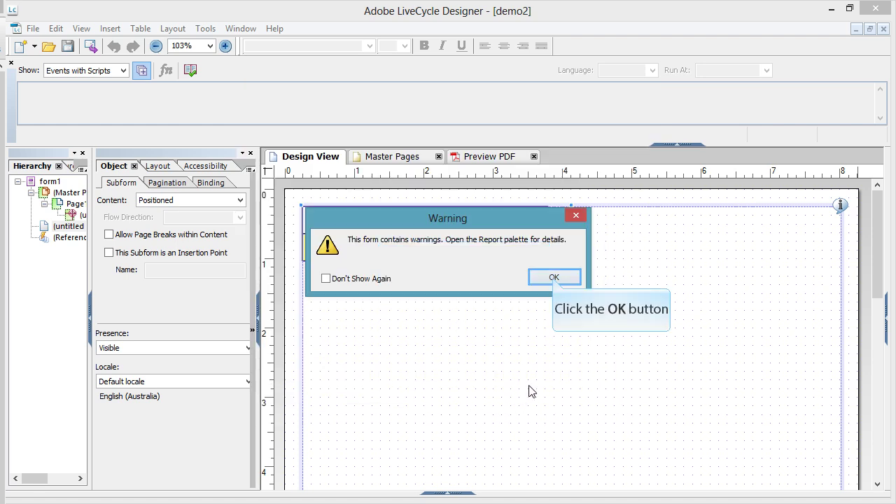
click(554, 278)
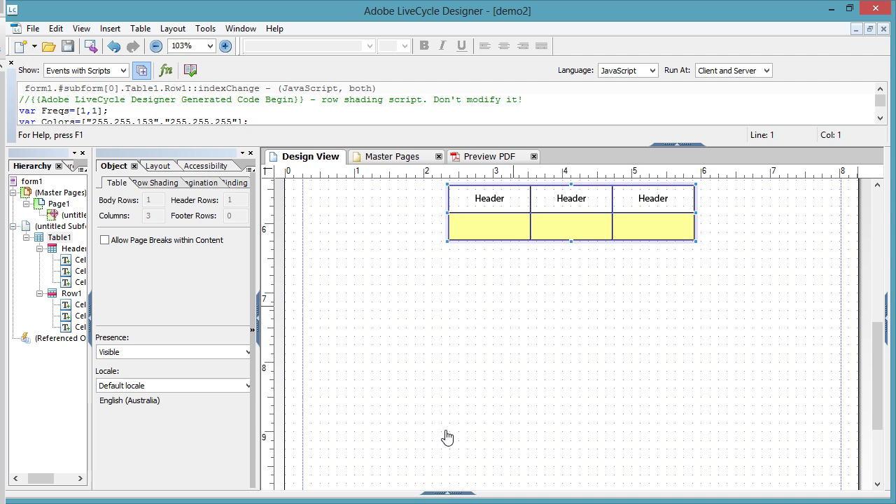
- Check the form's warnings in the Report palette, and show the Object Library in place of the Object palette
click(448, 494)
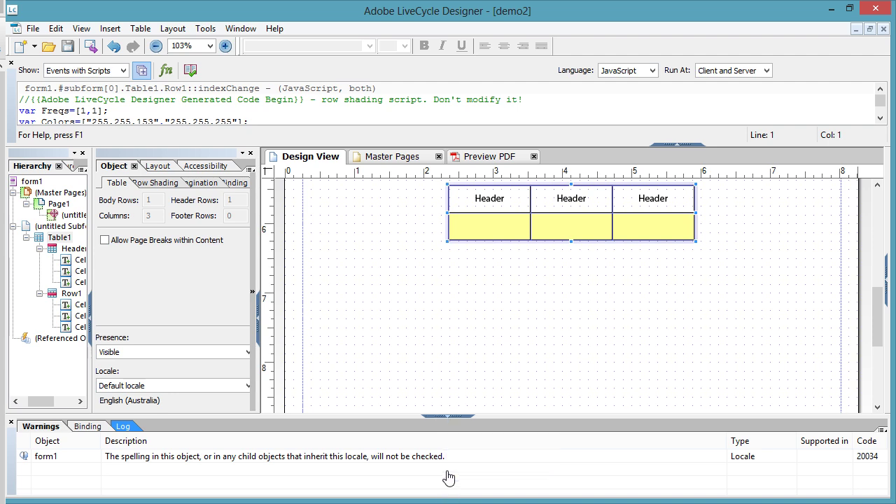
click(448, 417)
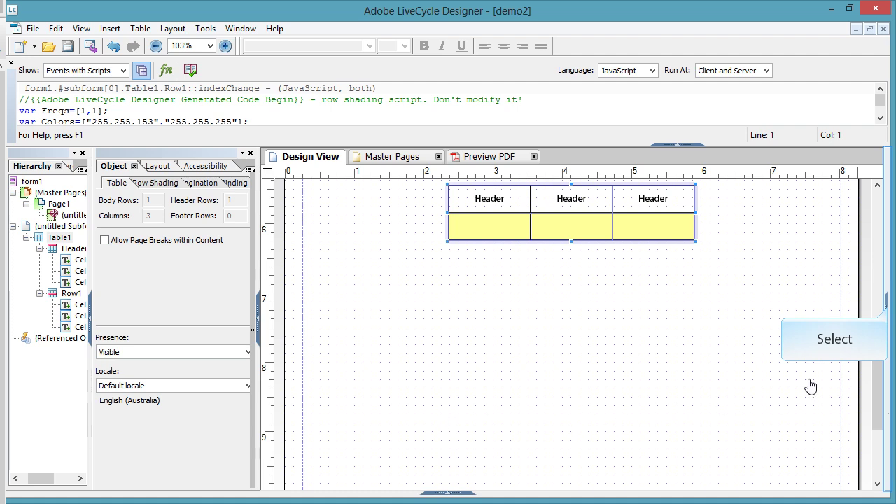
click(888, 312)
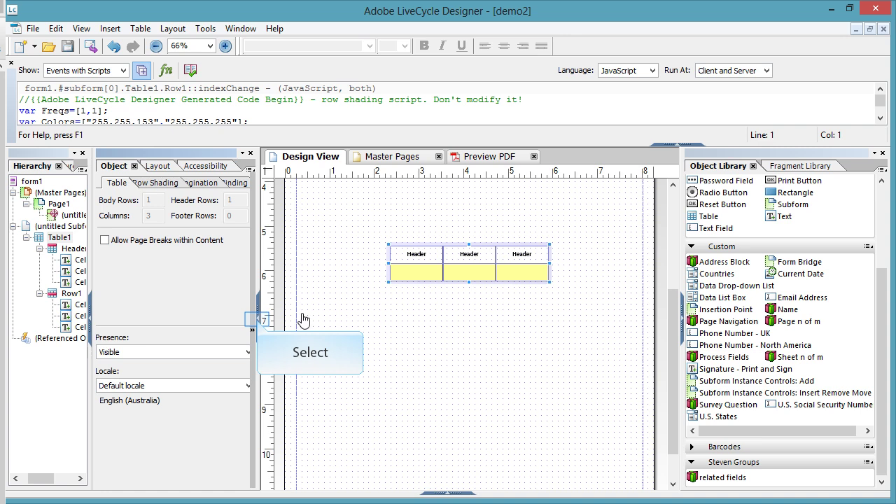
click(257, 322)
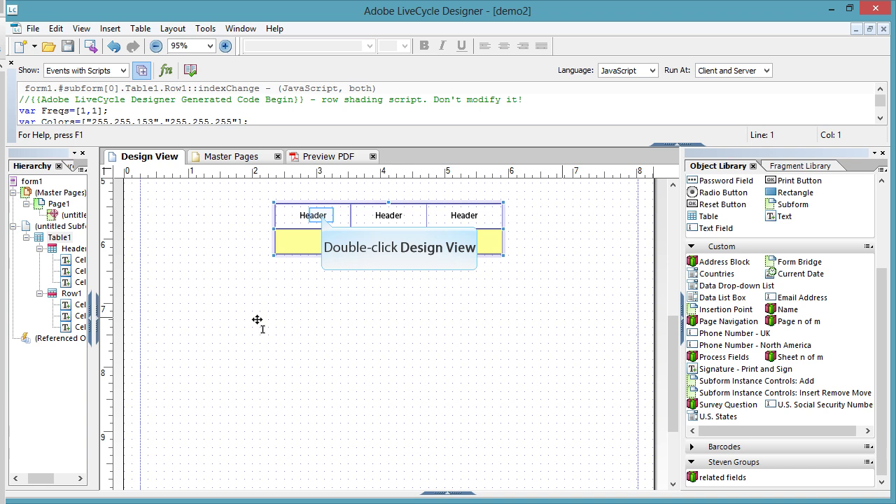
- Change the three table header texts to "Customer ID", "Code" and "Date"
click(322, 216)
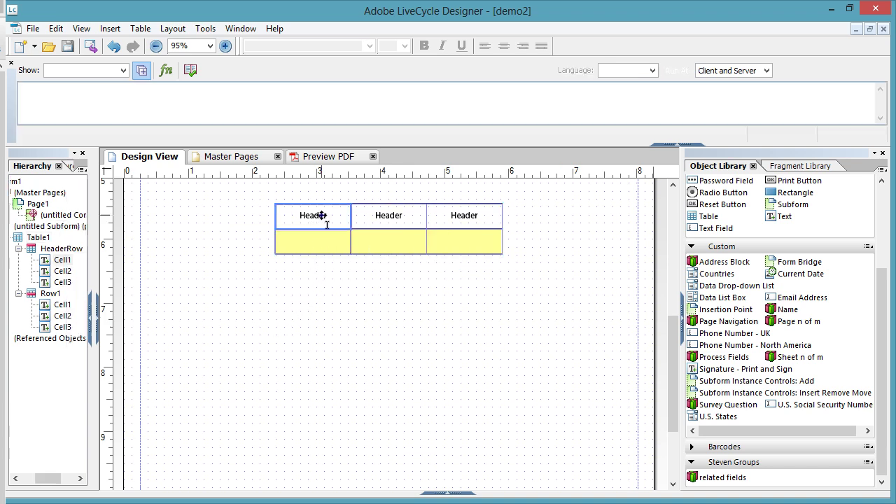
double_click(322, 216)
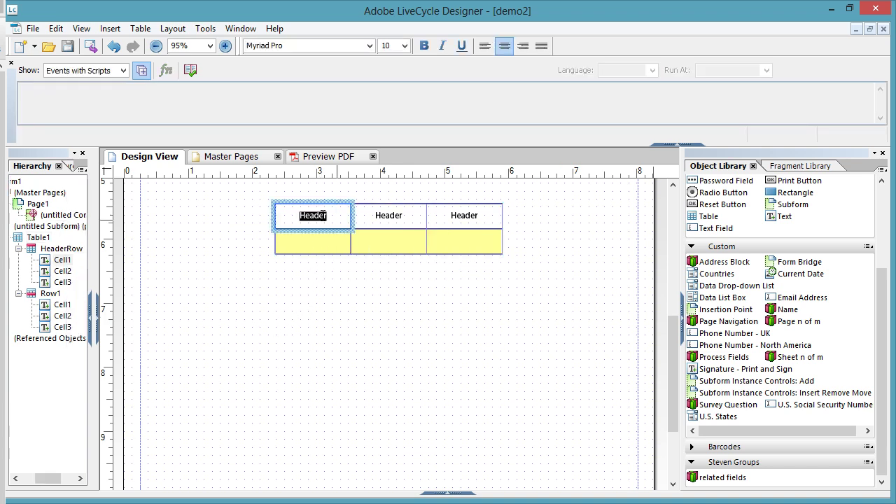
text(Customer)
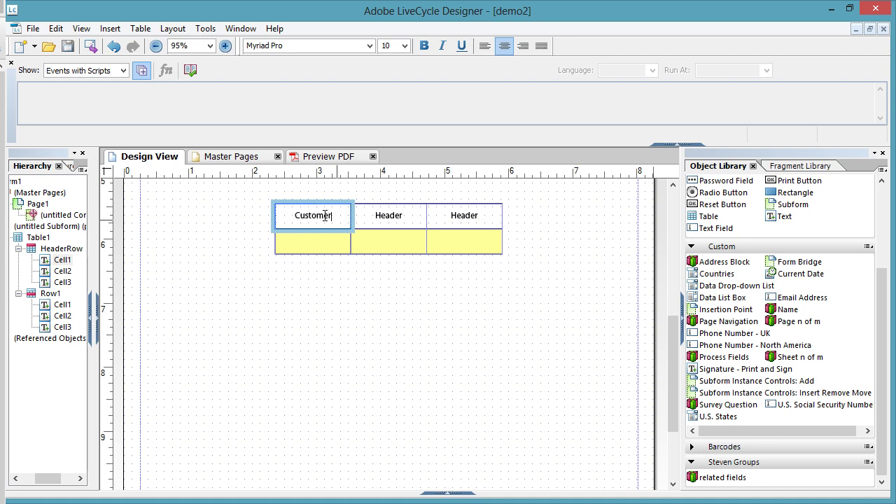
text( ID)
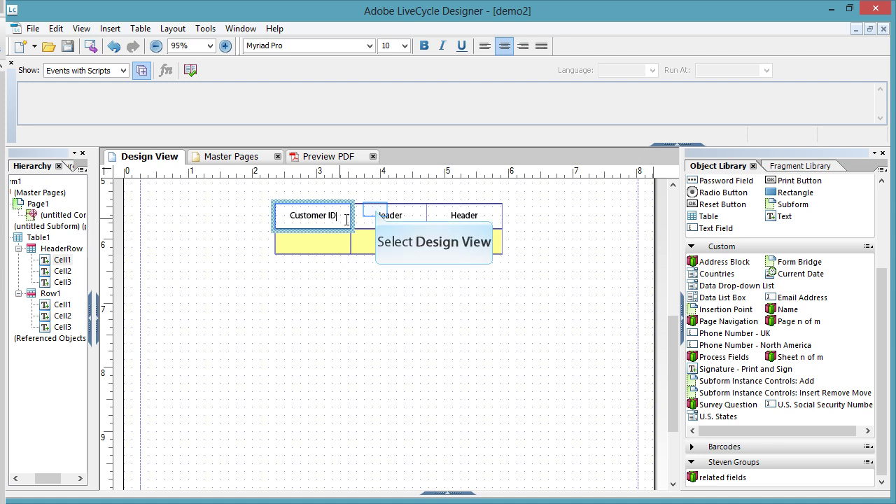
double_click(378, 210)
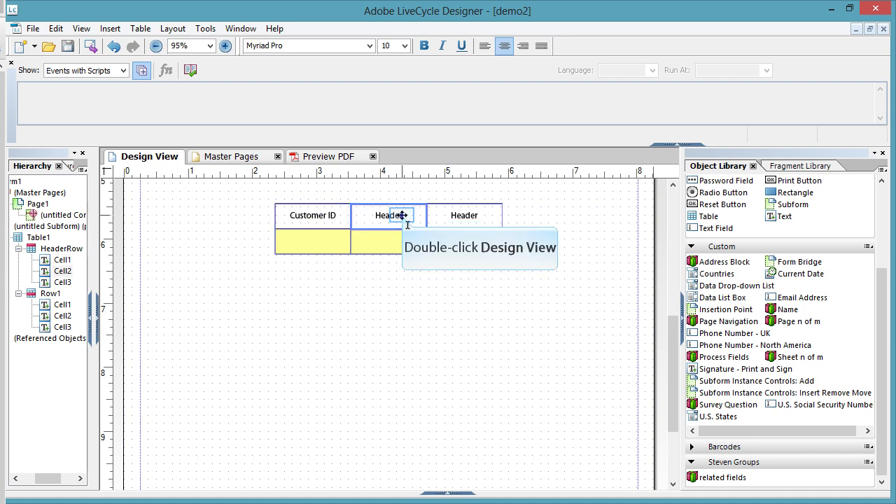
double_click(404, 215)
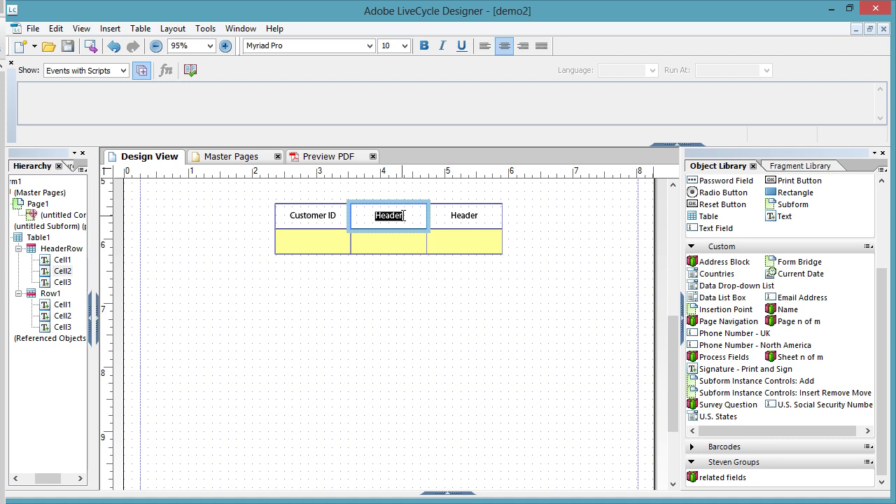
text(Code)
double_click(463, 216)
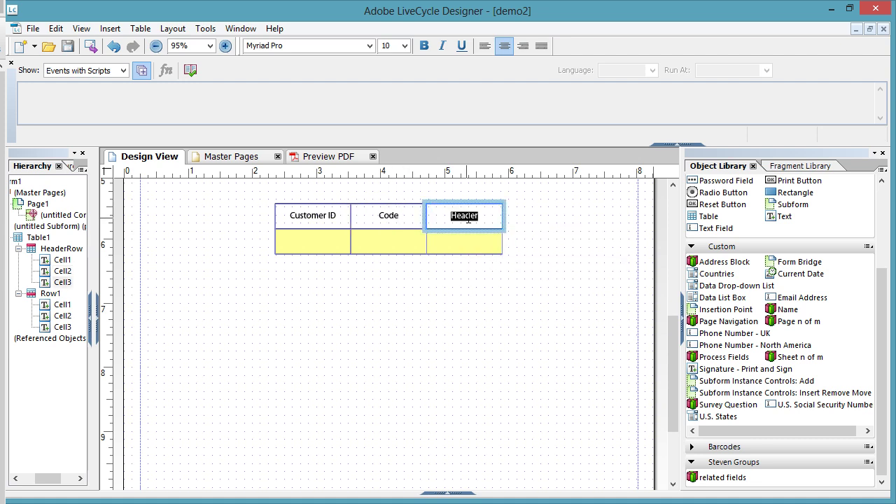
text(Date)
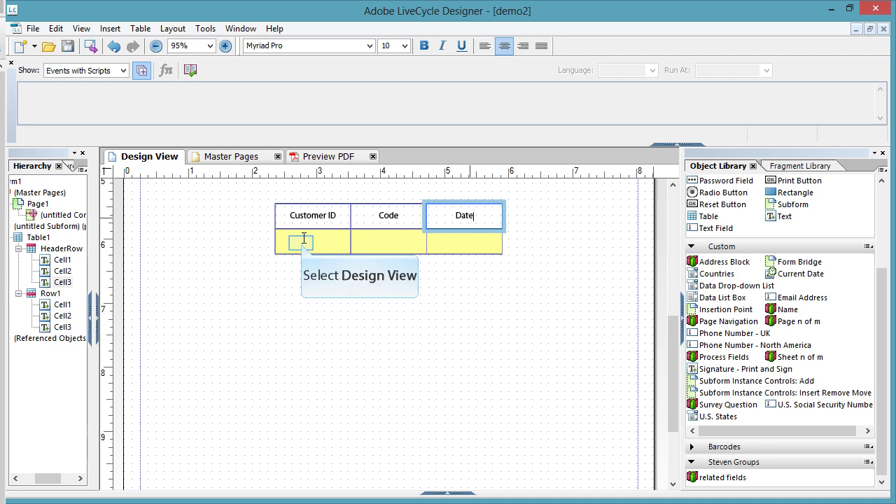
- Place Text Fields in the body cells under Customer ID and Code, and a Date/Time Field in the cell under Date
click(302, 243)
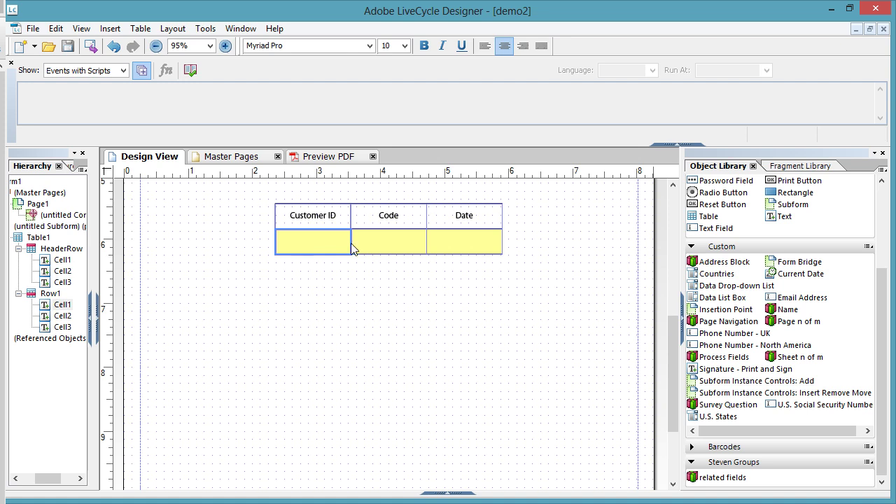
drag(883, 294, 888, 220)
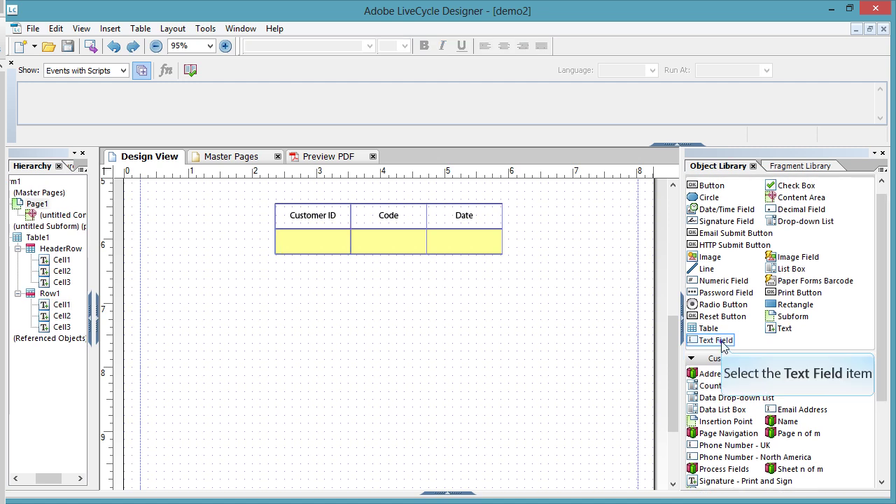
drag(725, 341, 328, 254)
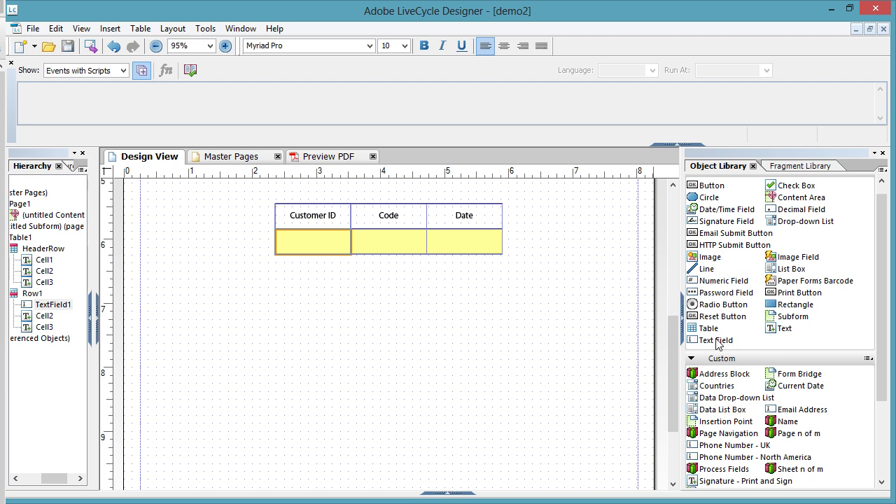
drag(716, 343, 415, 249)
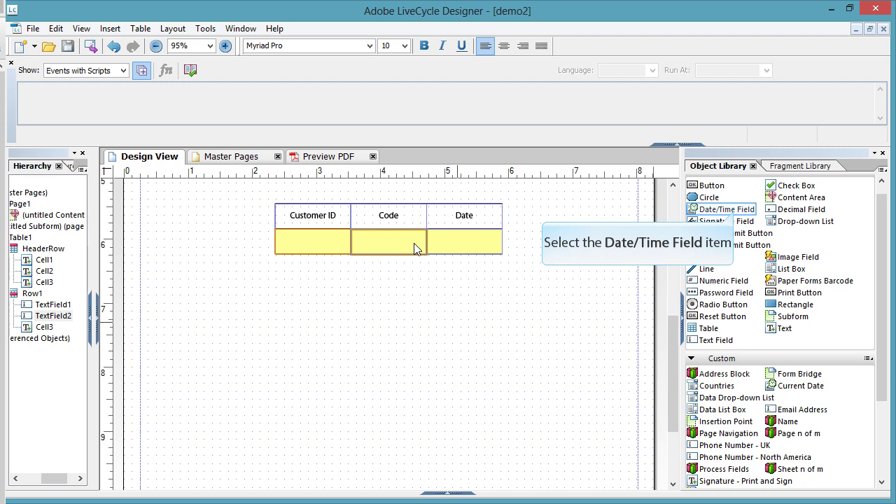
click(735, 215)
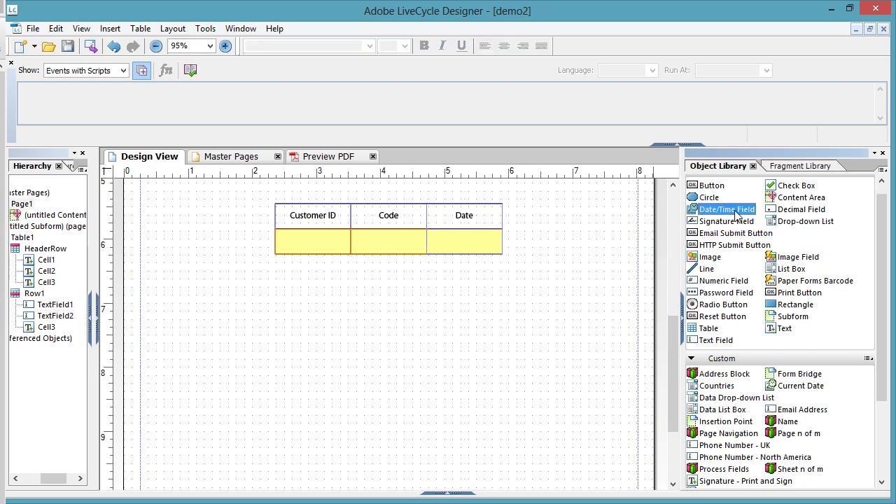
drag(735, 215, 492, 247)
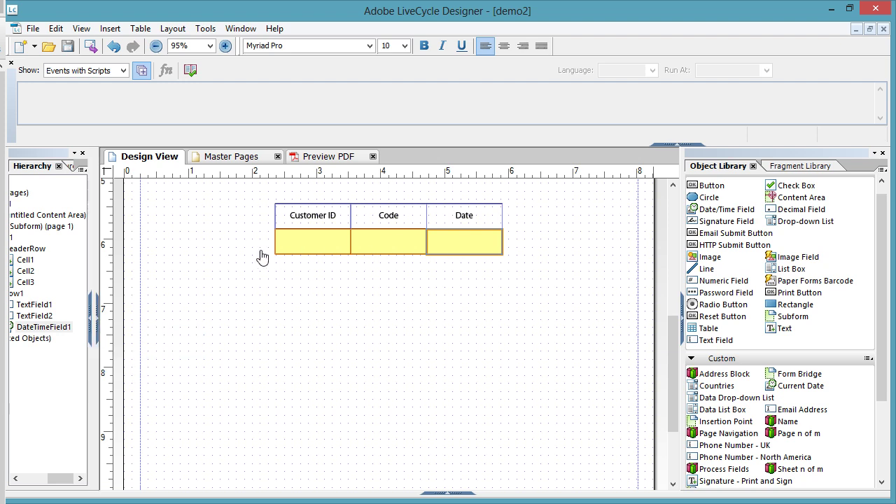
- Show the Object palette in place of the Object Library and widen the Hierarchy palette
click(98, 315)
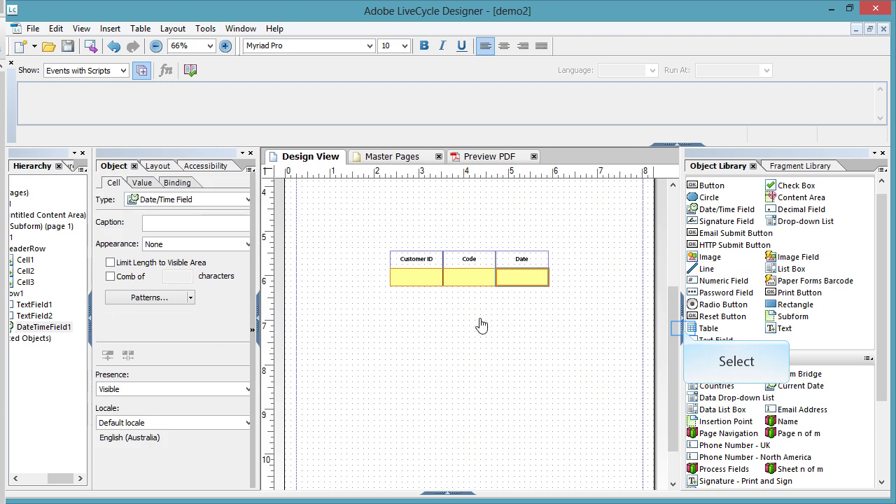
click(666, 329)
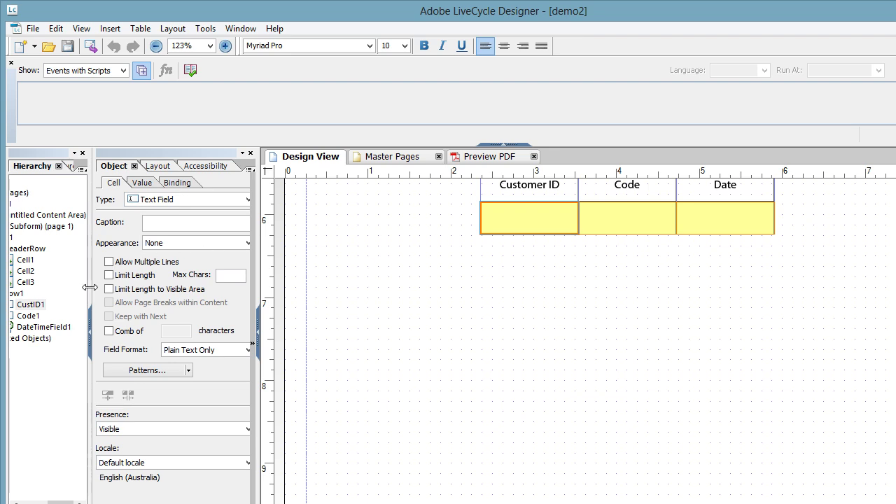
drag(91, 292, 129, 287)
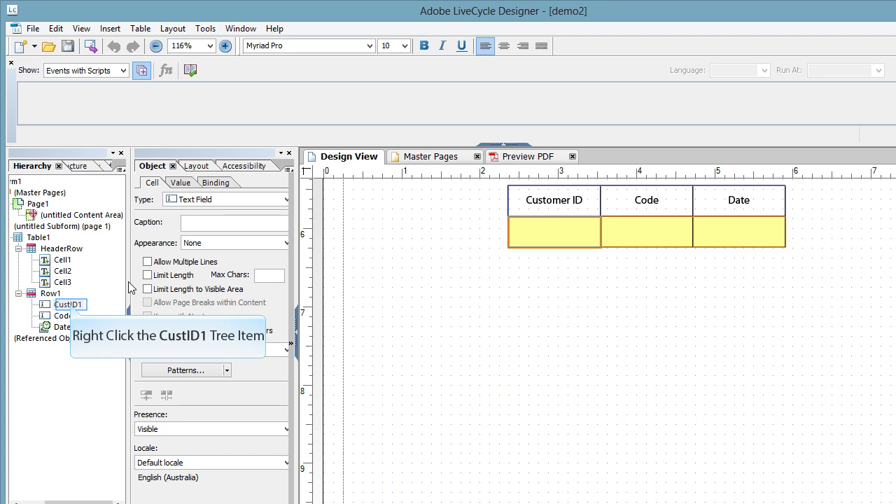
- Open the CustID1 and Code1 field names for renaming in the hierarchy, and bring up the options for DateTimeField1
right_click(71, 305)
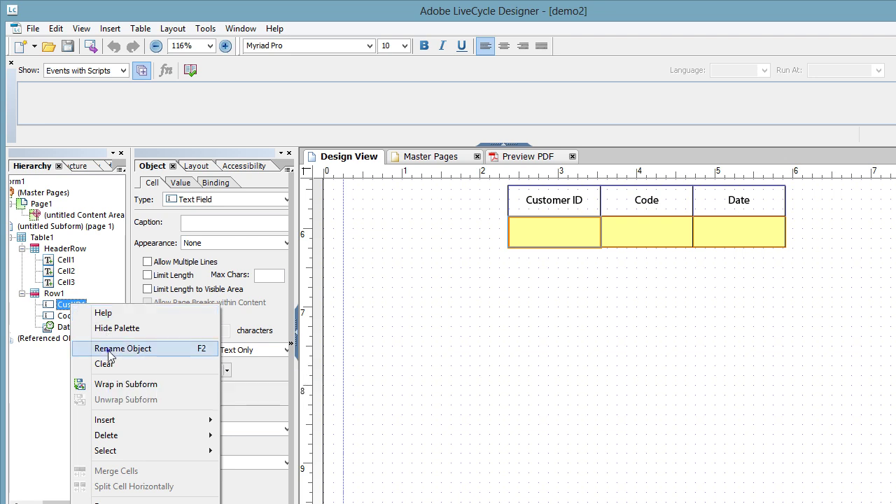
click(109, 353)
click(62, 317)
right_click(63, 317)
click(98, 363)
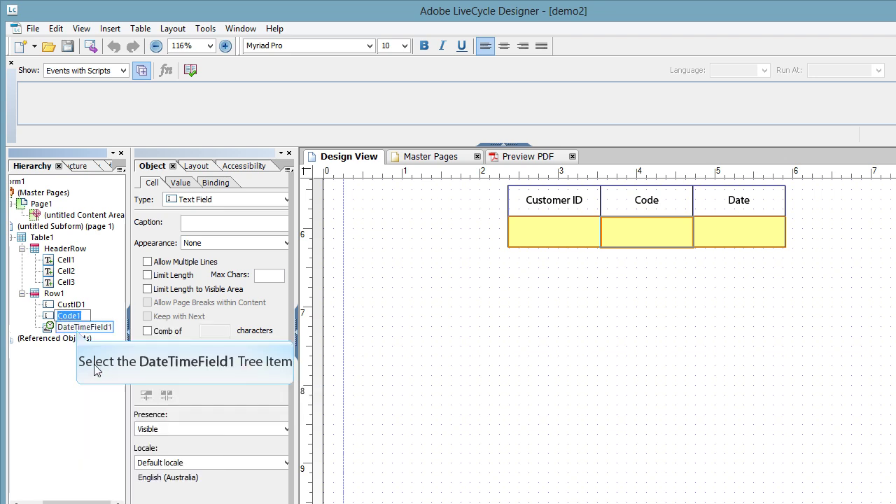
click(76, 327)
right_click(75, 328)
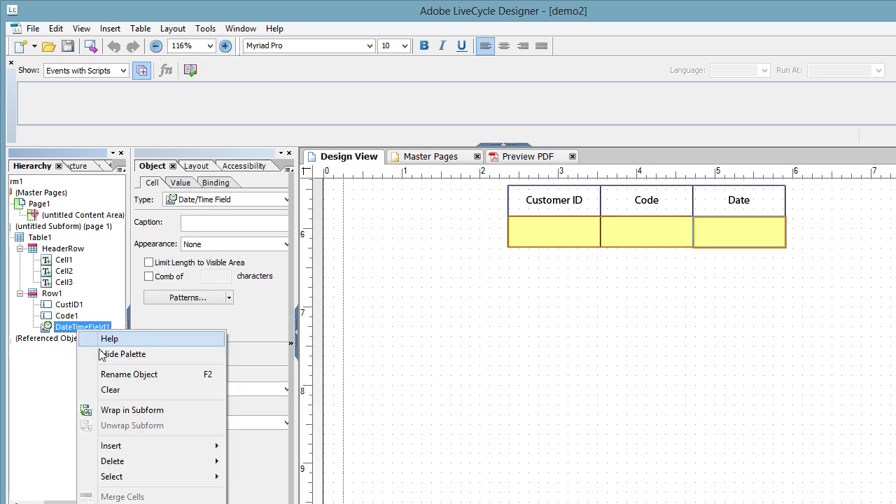
click(61, 372)
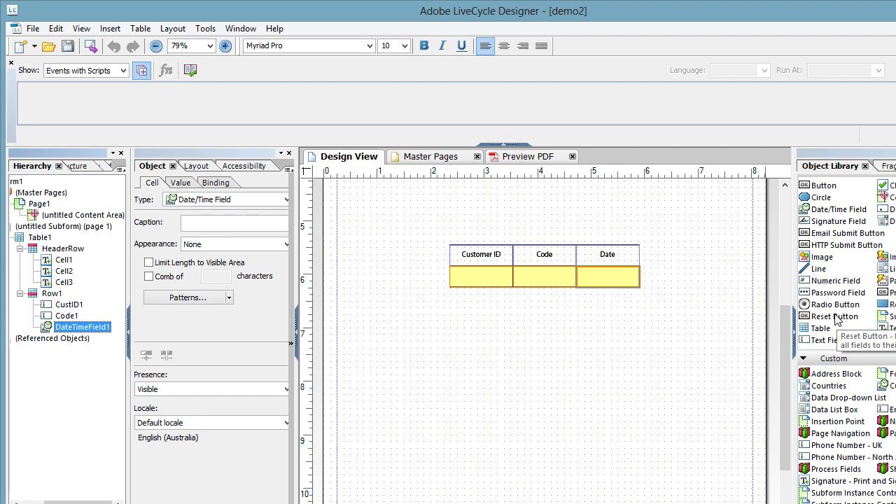
- Place a Button beside the Date header of the table and set its caption to "Add More+"
click(823, 187)
drag(823, 189, 680, 260)
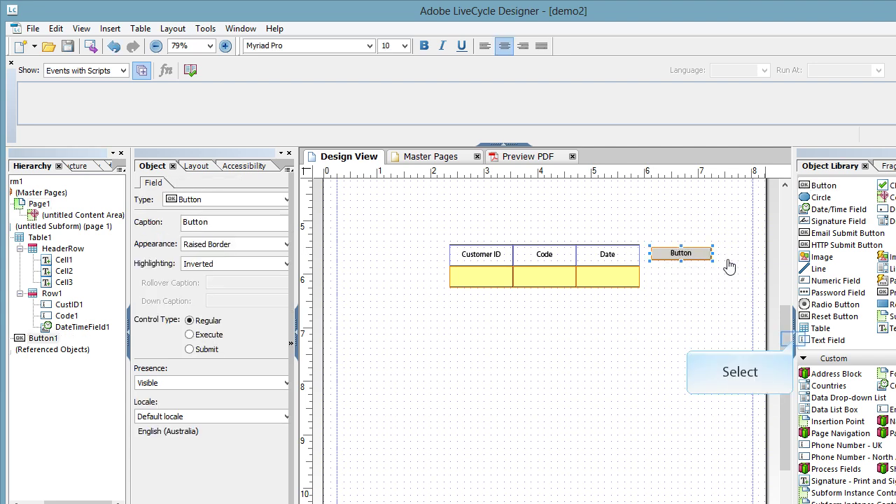
scroll(794, 340, up, 2)
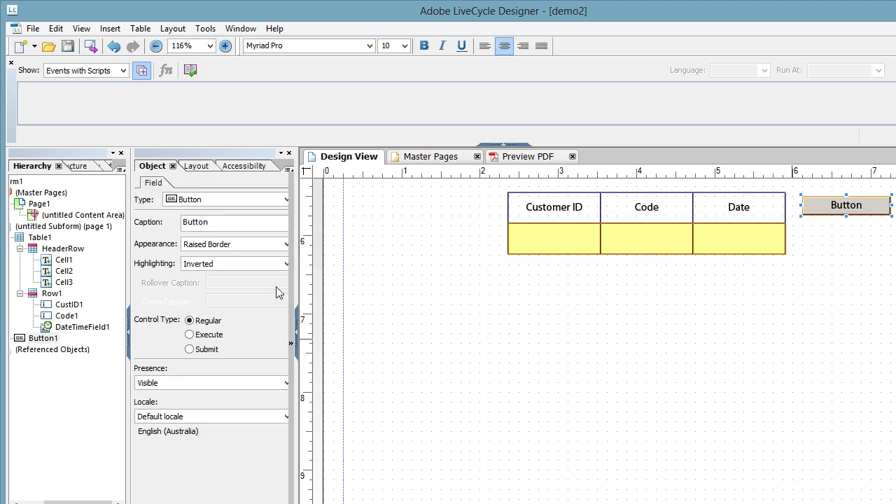
click(221, 229)
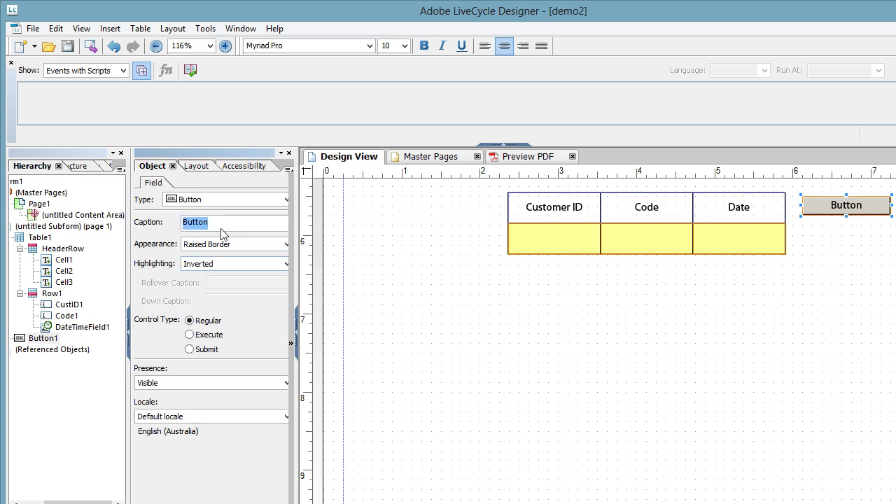
text(Add More+)
click(440, 280)
click(840, 210)
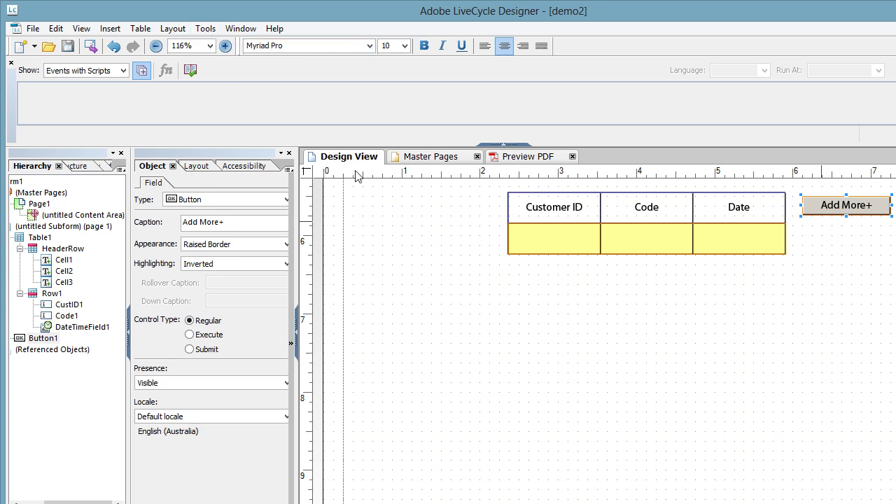
- Create a new action in the Action Builder with the condition that Button1 is clicked
click(207, 29)
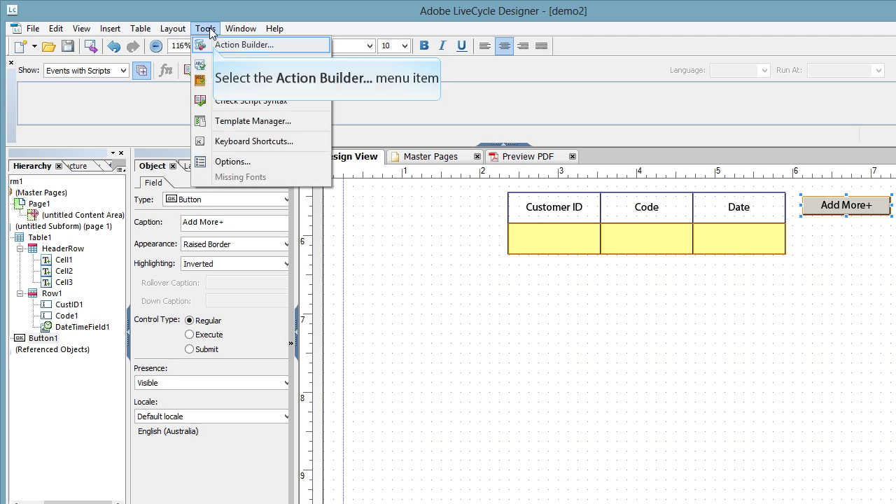
click(239, 45)
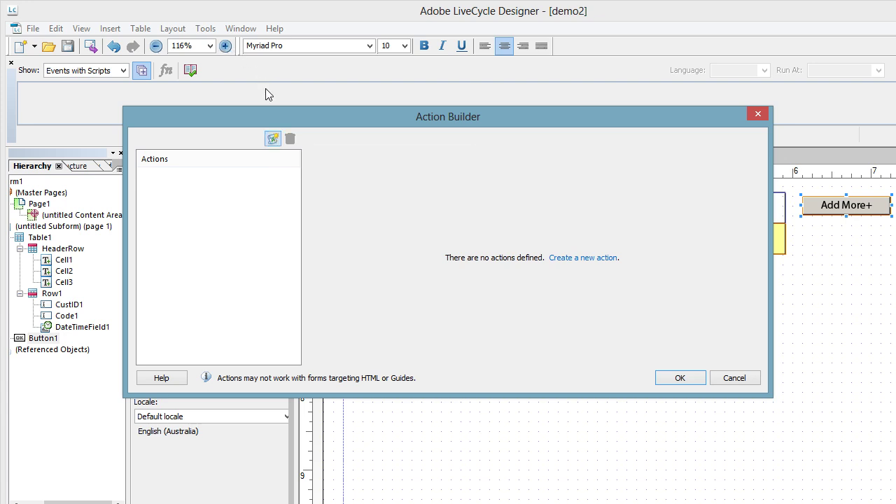
click(273, 138)
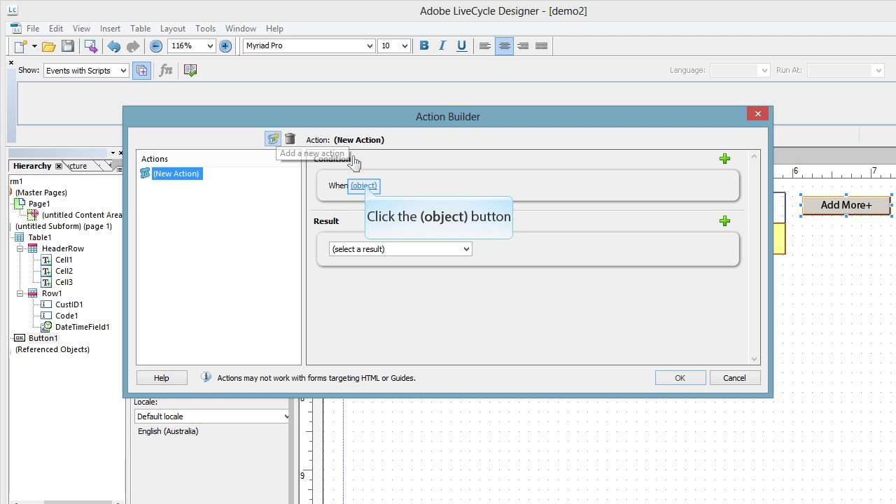
click(363, 185)
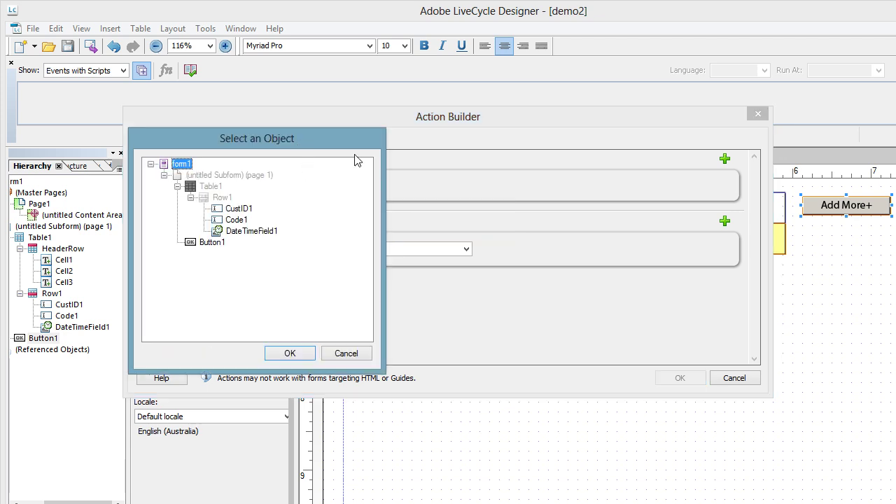
drag(299, 139, 620, 165)
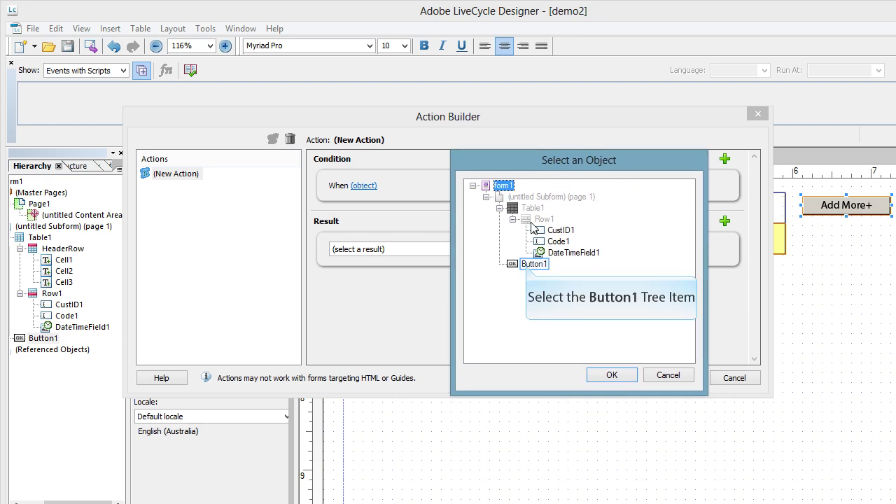
click(532, 264)
click(611, 376)
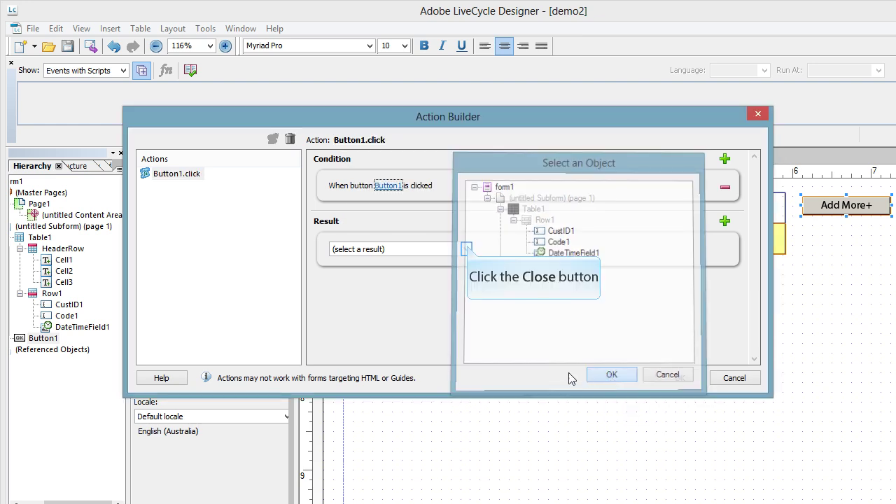
- Set the action's result to add a new instance of Row1, and save the action
click(466, 250)
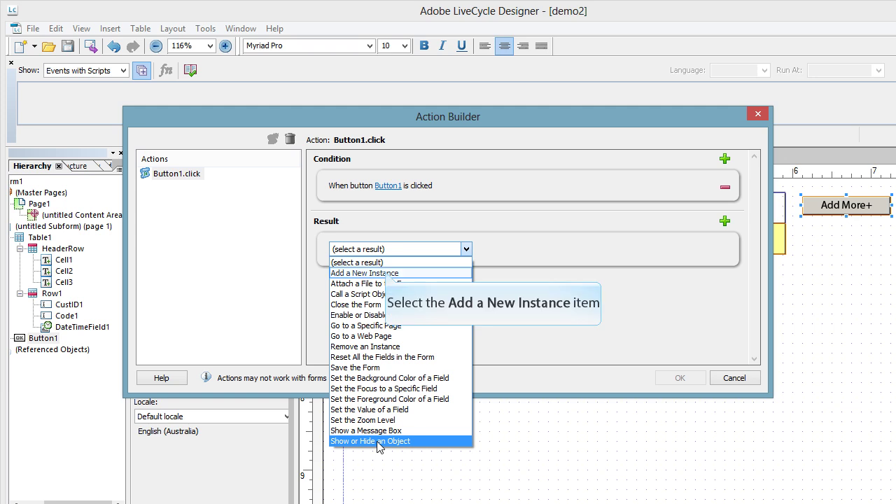
click(389, 275)
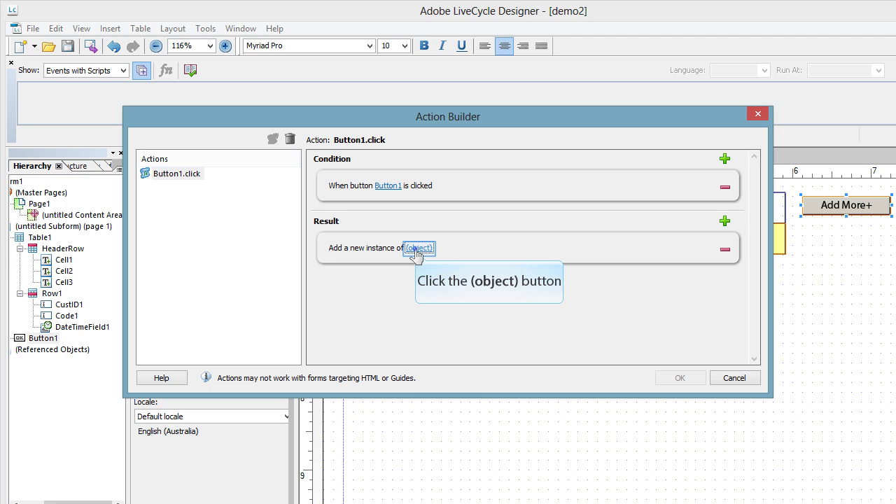
click(418, 250)
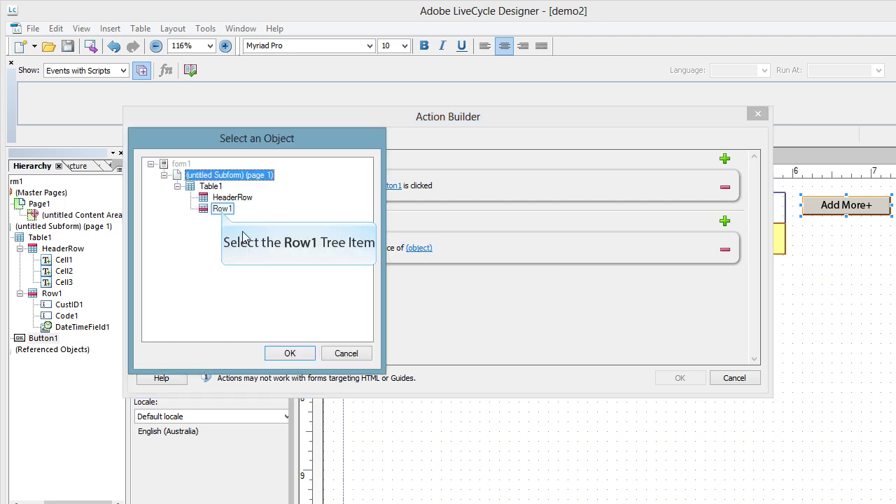
click(222, 209)
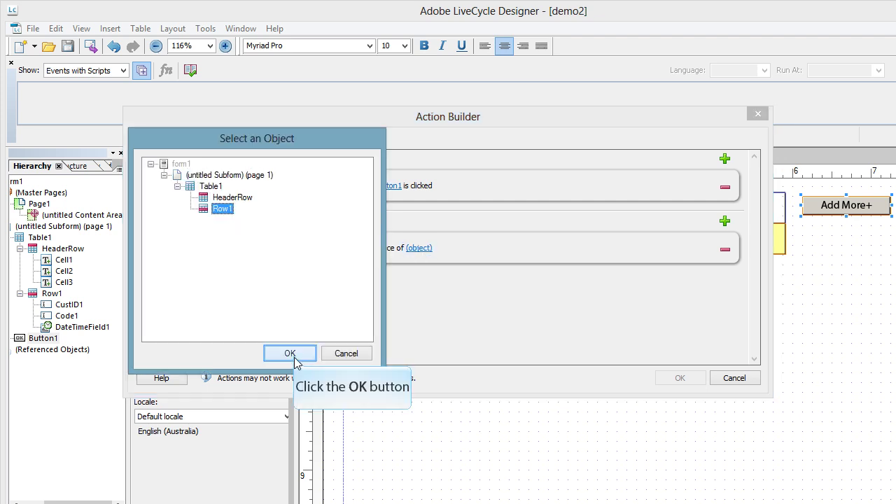
click(294, 358)
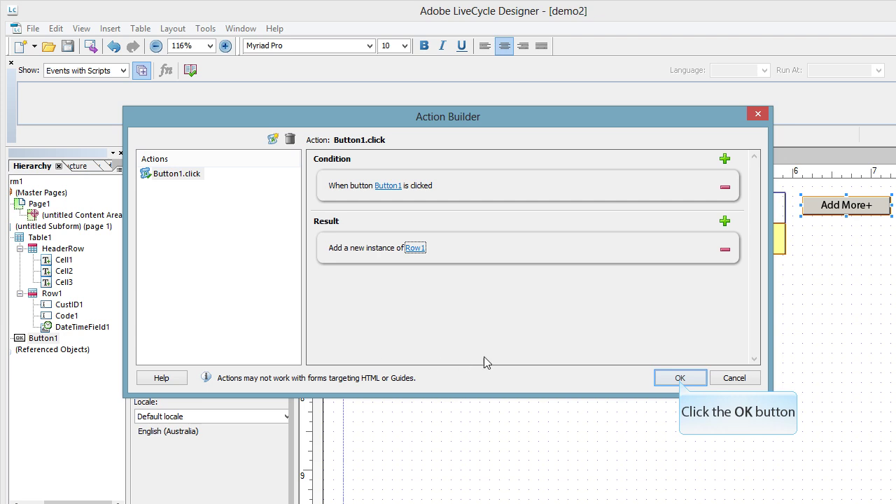
click(680, 379)
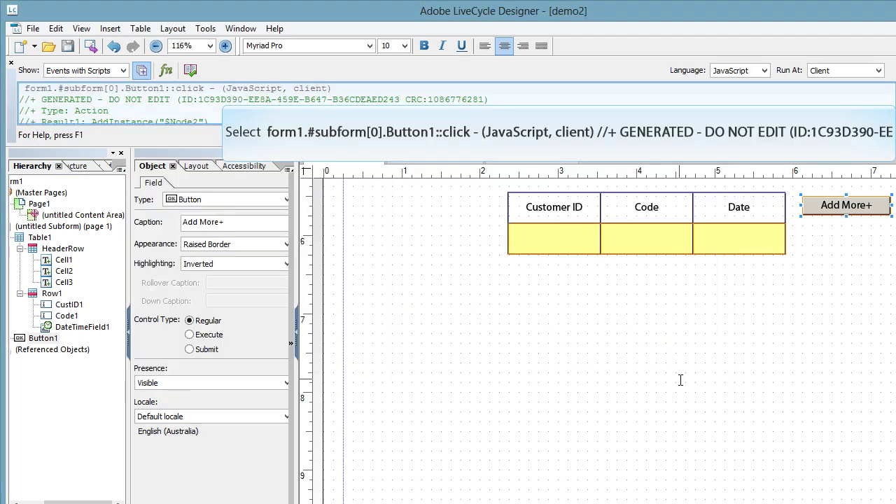
- Examine the script generated for the Add More+ button's click event, line by line
click(244, 106)
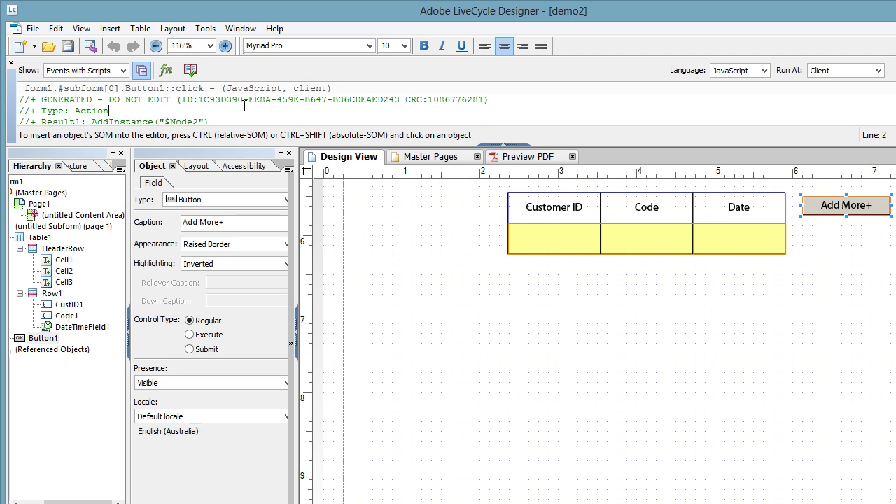
key(Down)
key(Down)
key(Down)
key(Down)
key(Down)
key(Down)
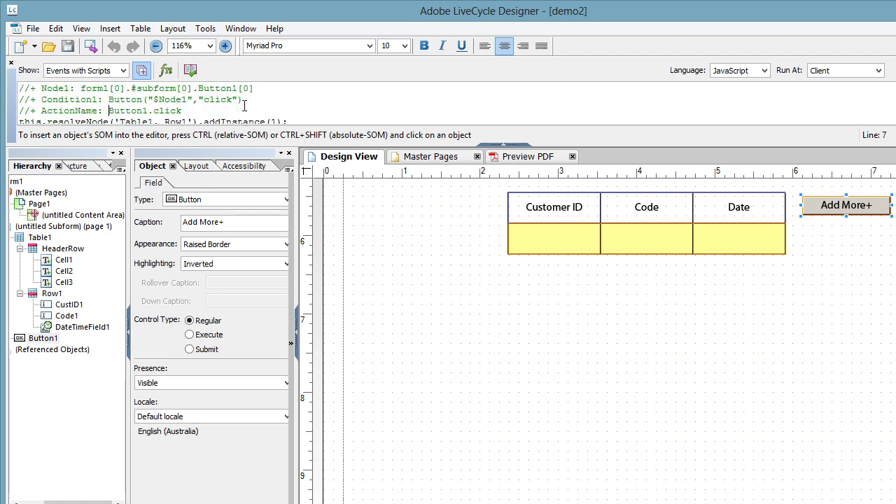
key(Down)
key(Down)
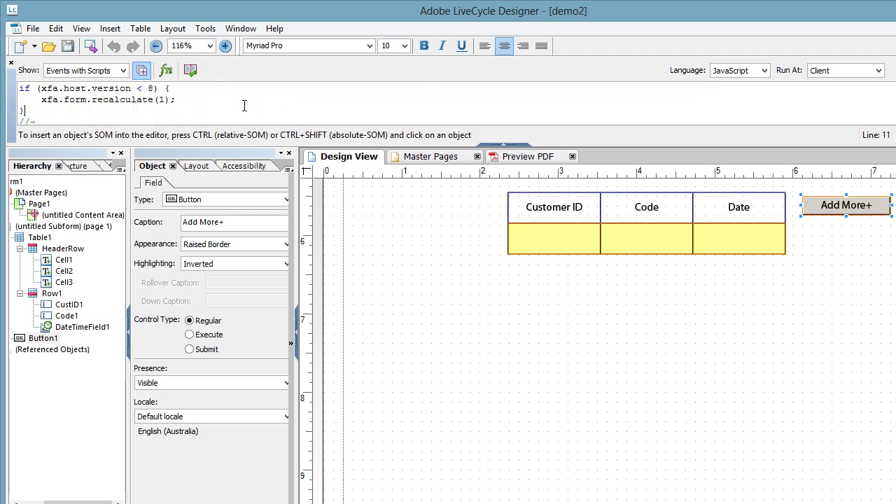
key(Up)
key(Up)
key(Up)
key(Up)
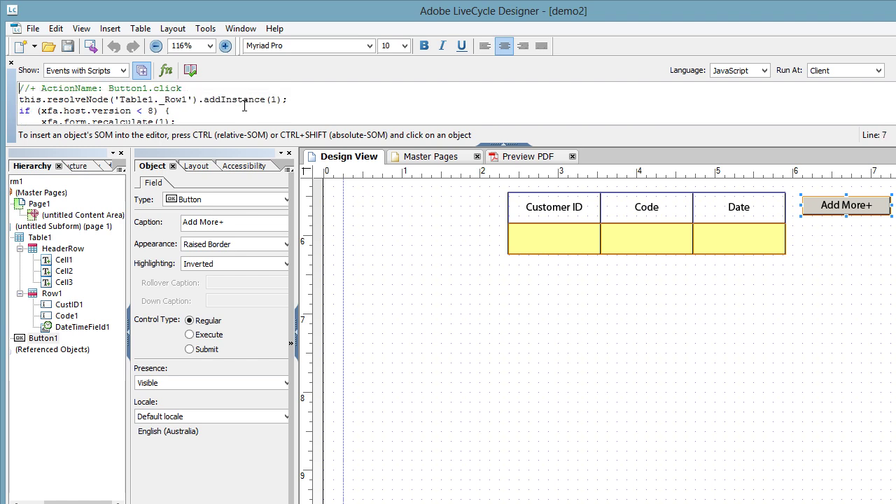
key(Up)
key(Up)
key(Up)
key(Up)
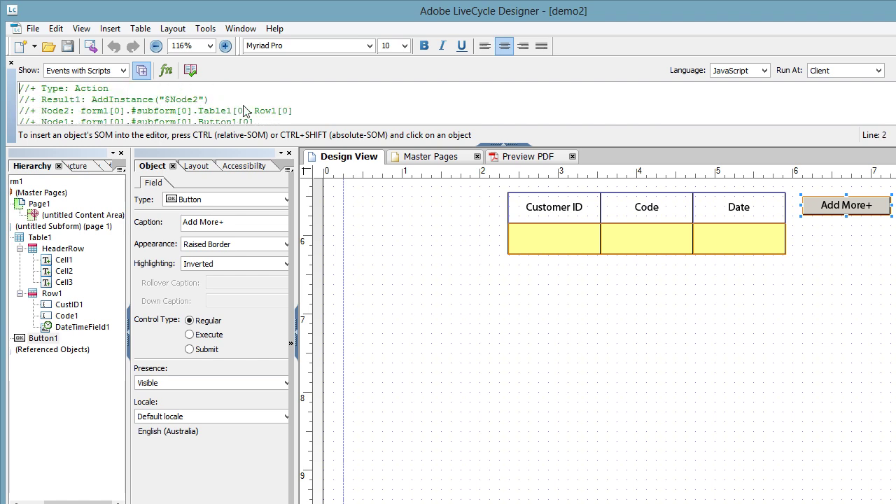
- Check the Run At and Language options of the button's click script, keeping it running at the Client
click(835, 74)
click(835, 83)
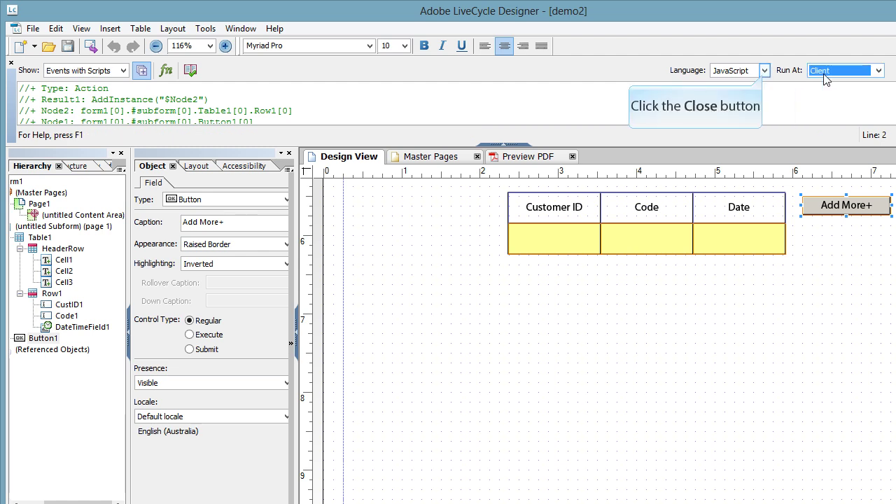
click(764, 71)
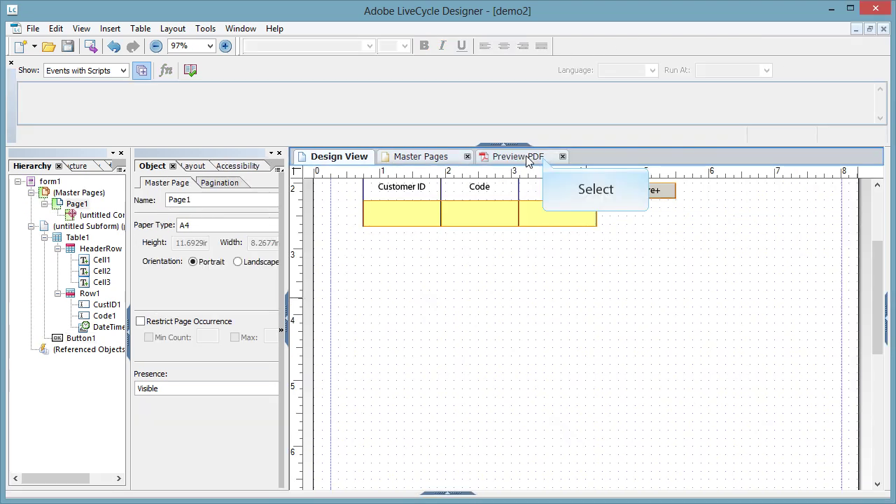
- Preview the form as a PDF and add three more table rows with the Add More+ button
click(518, 156)
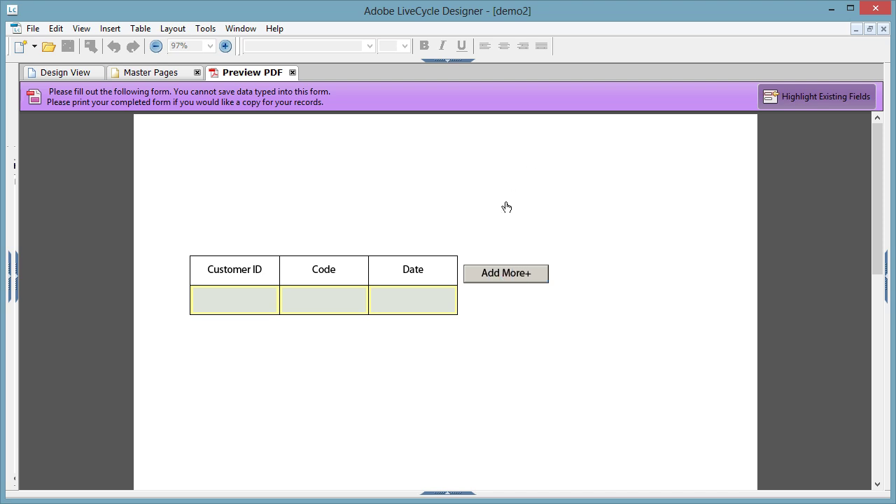
click(501, 276)
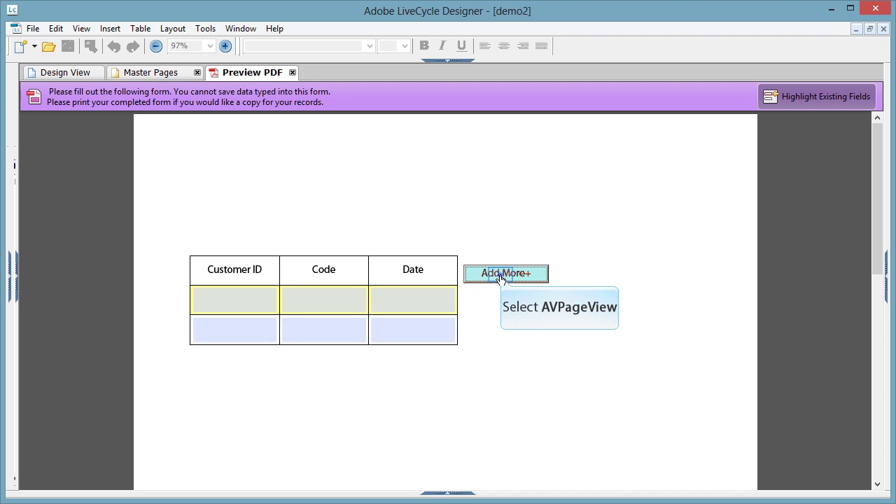
click(501, 277)
click(501, 275)
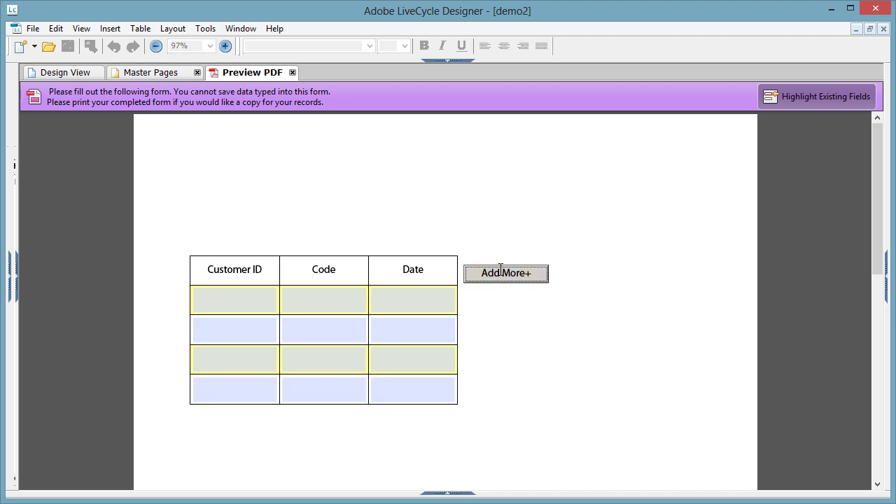
- In the previewed table, pick the date 14/03/2013 in the second data row and 20/03/2013 in the third data row
click(439, 302)
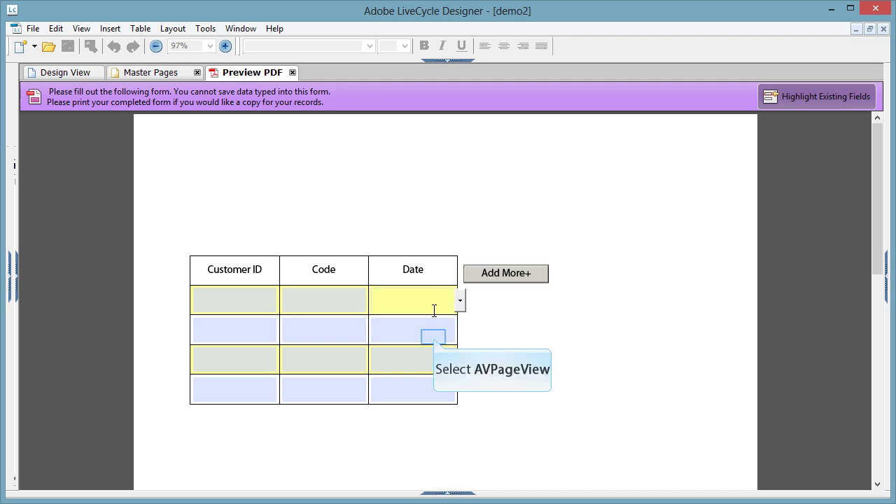
click(433, 330)
click(461, 331)
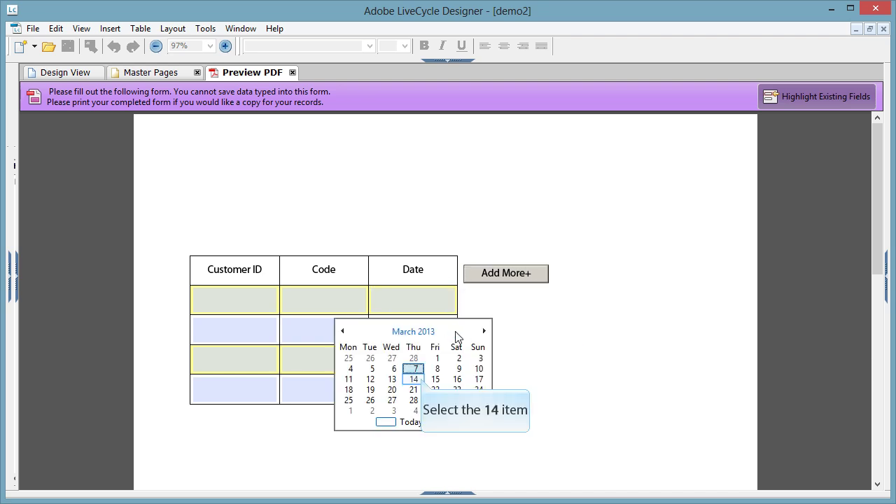
click(414, 379)
click(423, 360)
click(459, 364)
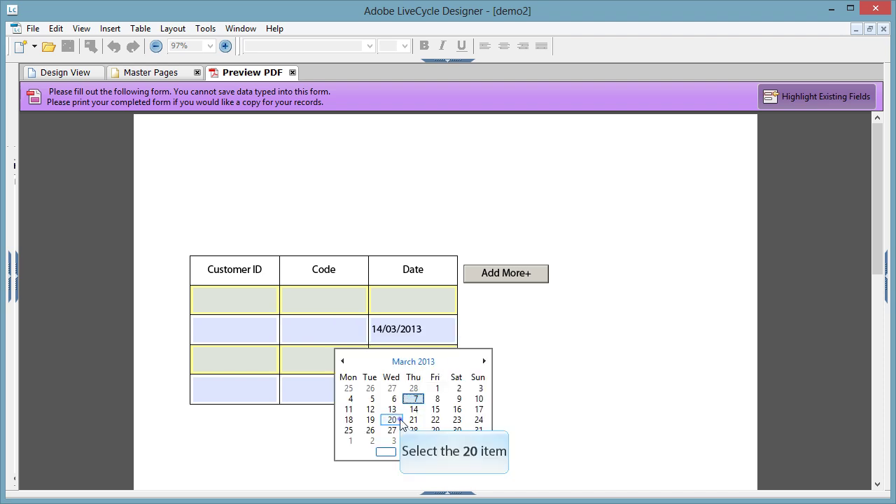
click(394, 421)
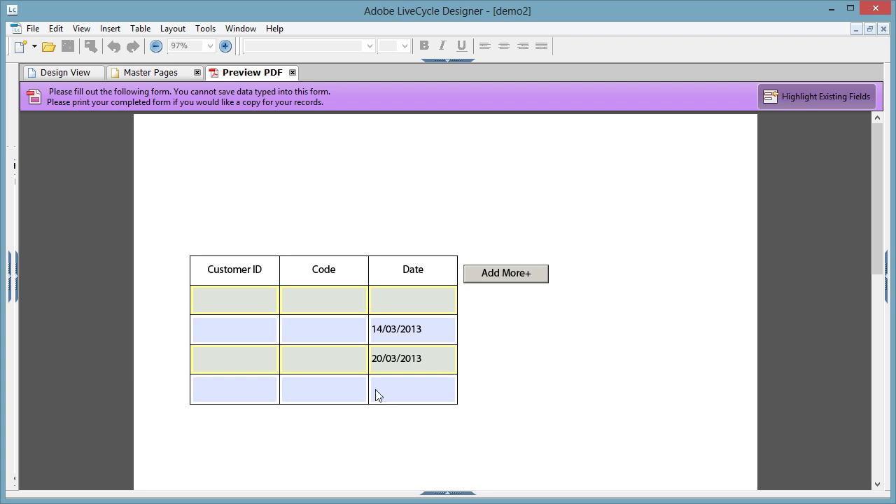
- Return to the form design and change the captions of the two check boxes to Street and Postal
key(ctrl+Tab)
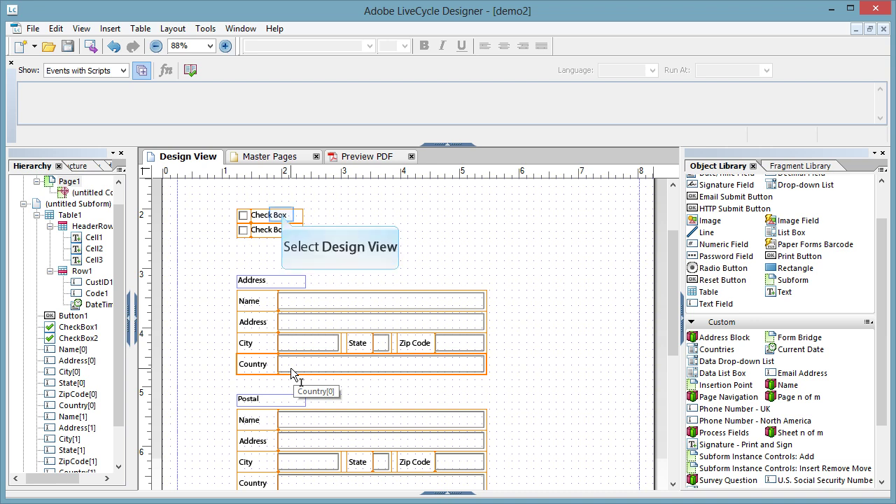
click(283, 220)
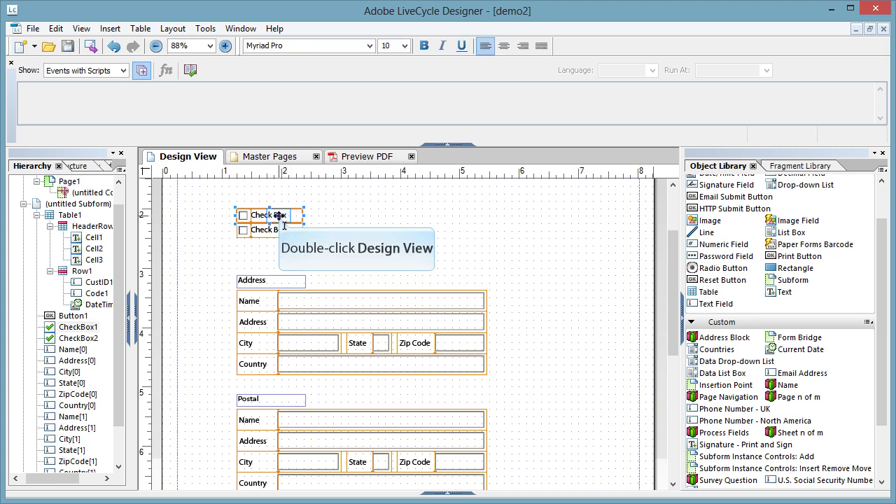
double_click(279, 216)
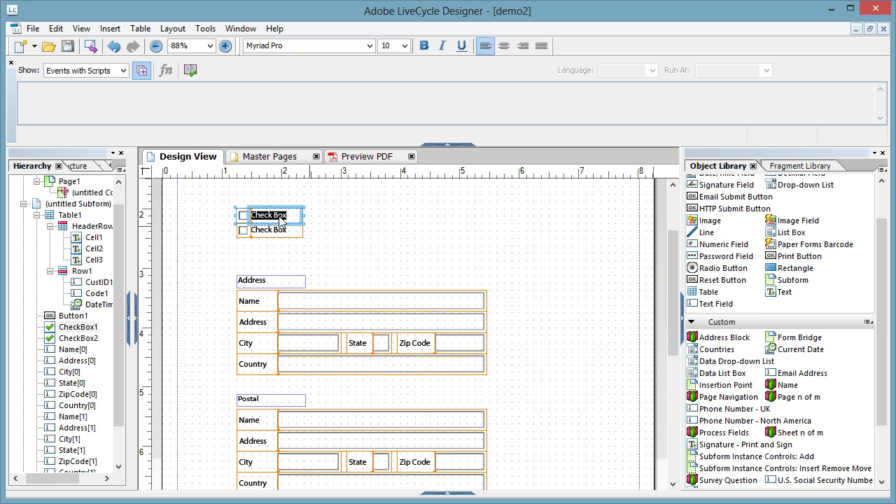
text(Street)
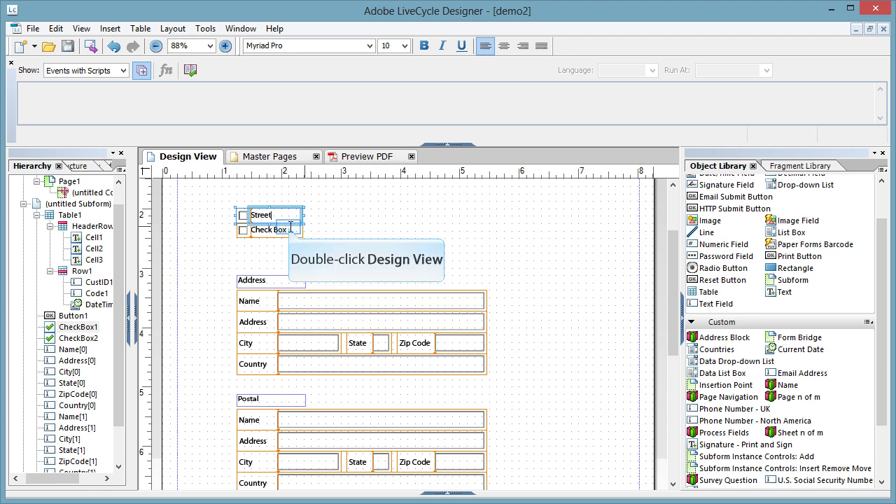
double_click(289, 229)
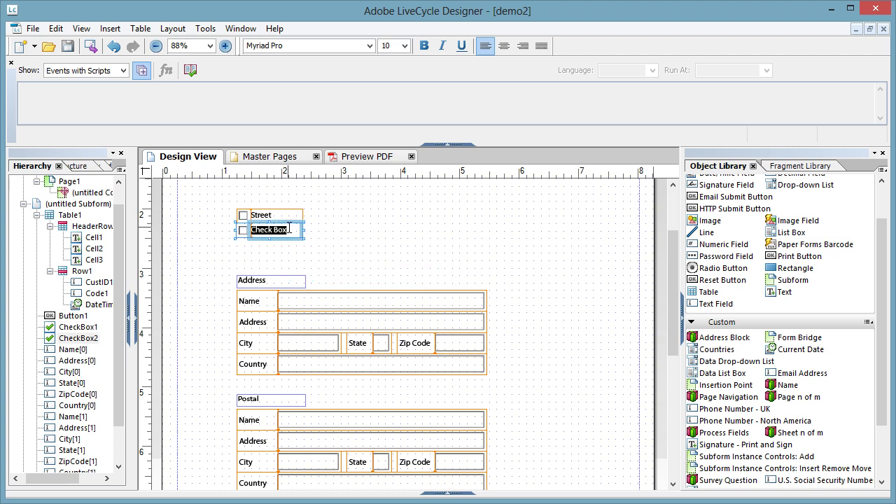
text(Postal)
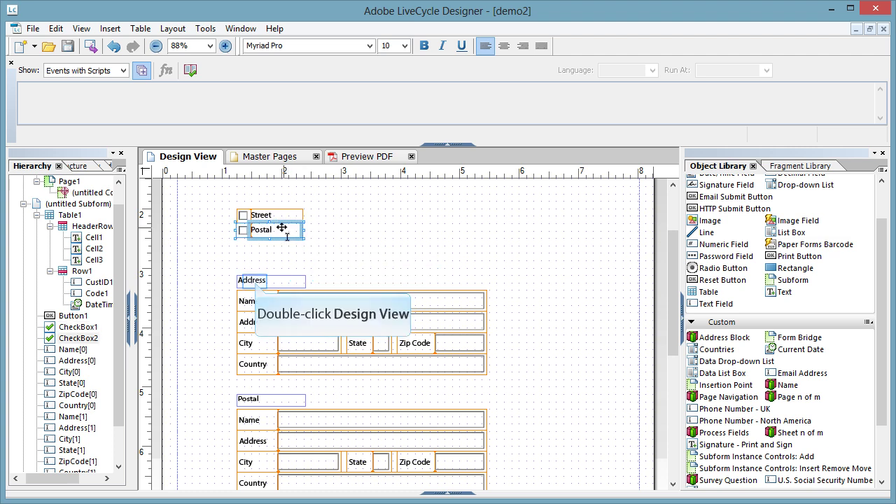
- Change the heading text above the first address block to Street
double_click(255, 280)
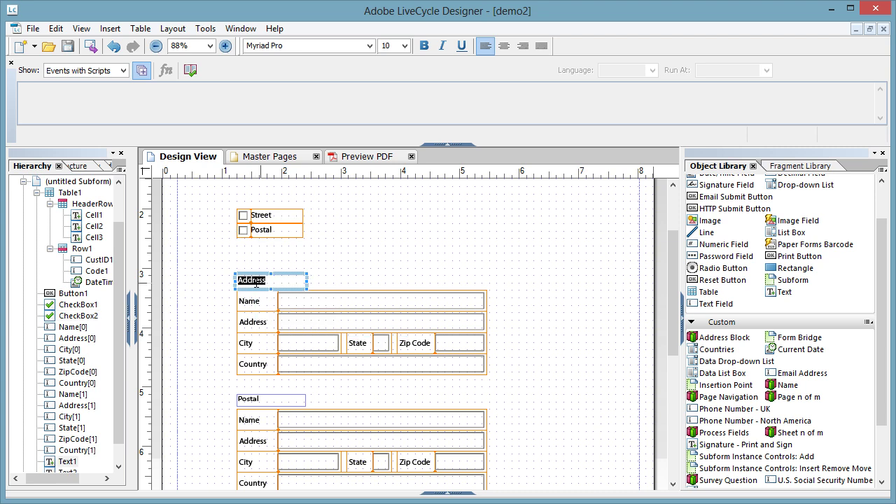
text(Street)
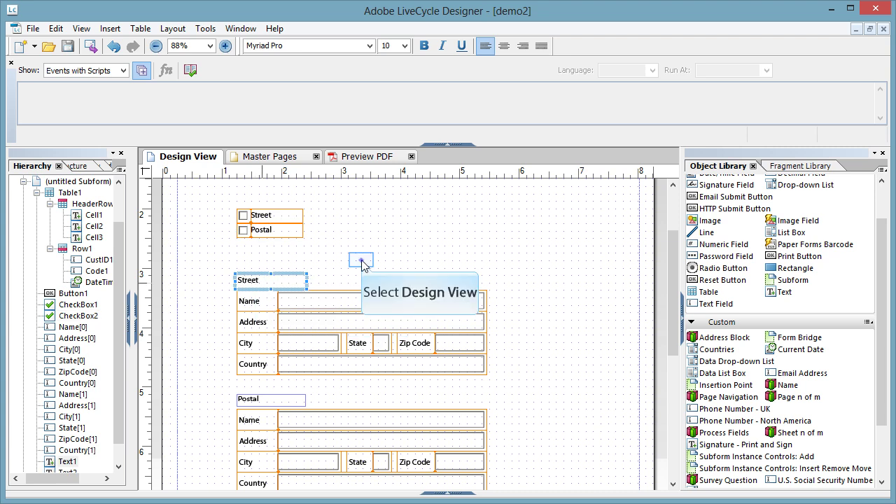
click(362, 266)
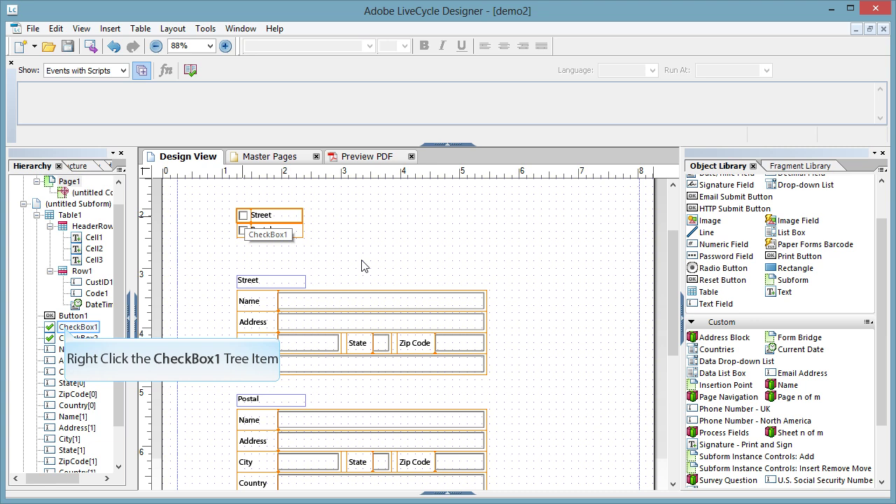
- Rename the CheckBox1 object in the form hierarchy as Street
right_click(67, 329)
key(F2)
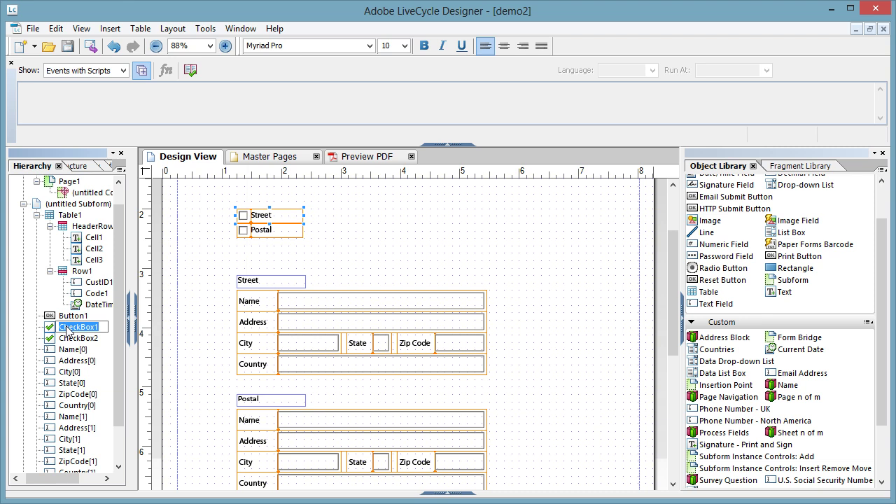
text(Street)
key(BackSpace)
key(BackSpace)
key(BackSpace)
text(eet)
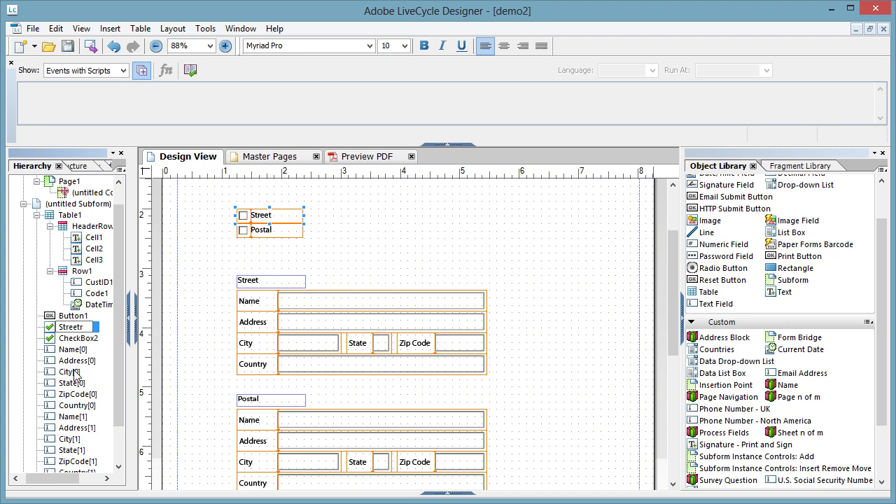
key(Return)
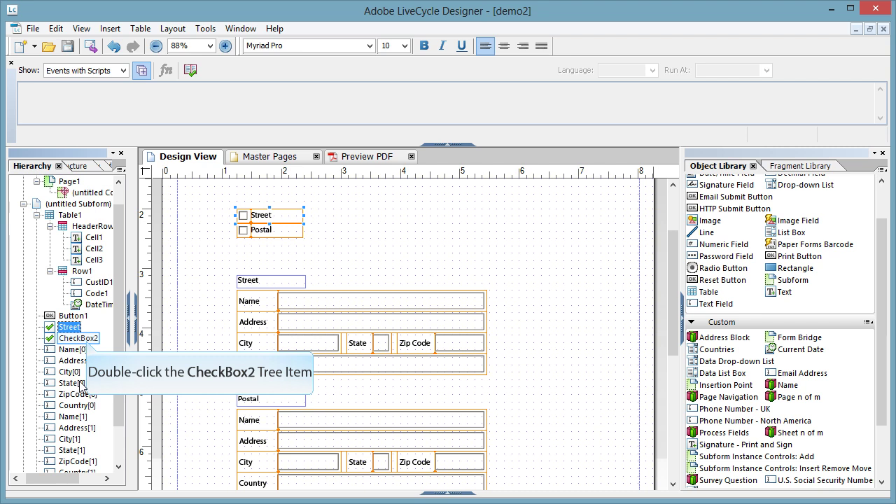
- Rename the CheckBox2 object in the form hierarchy as Postal
double_click(87, 339)
right_click(87, 340)
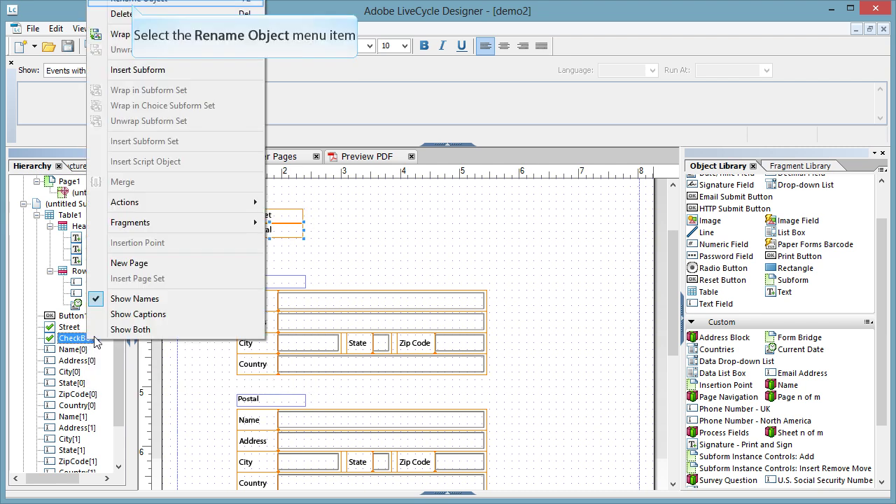
click(133, 3)
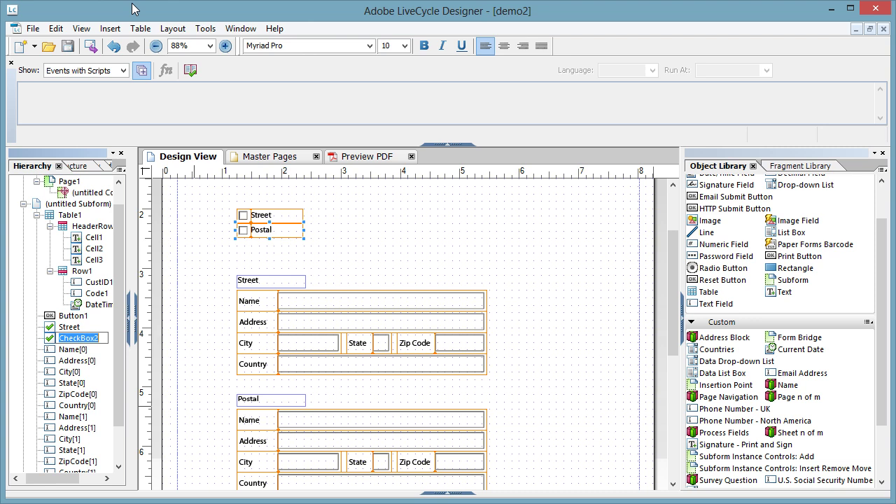
text(Postal)
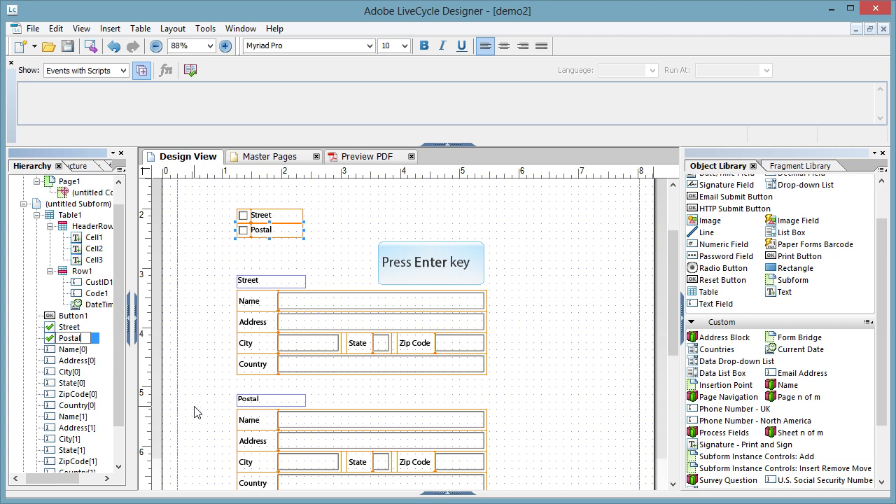
key(Return)
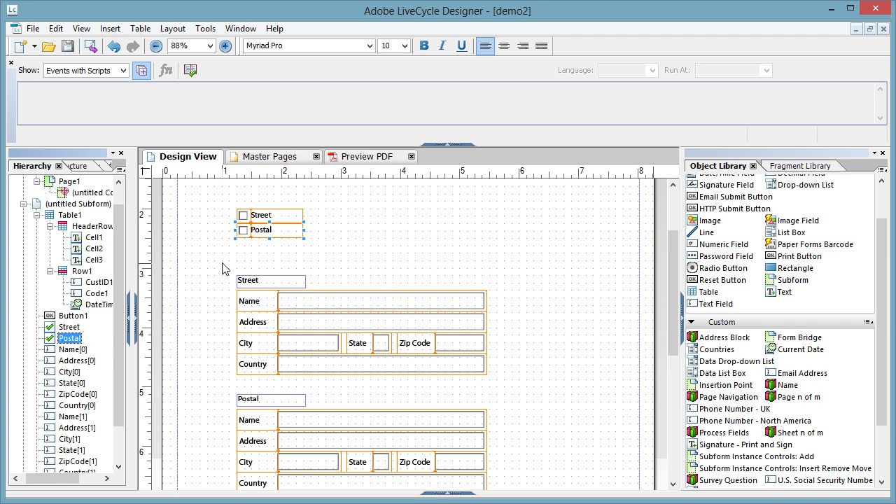
- Wrap the Street heading and all fields of its address block in a subform
drag(223, 268, 486, 378)
right_click(373, 294)
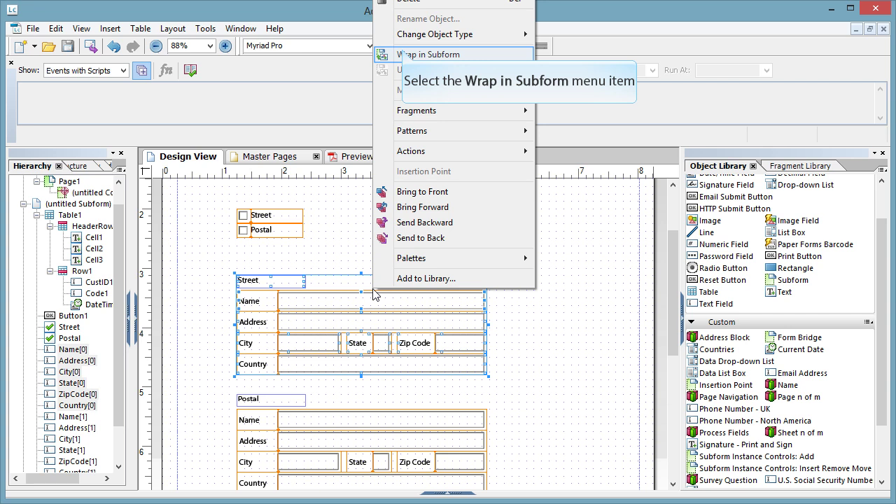
click(404, 55)
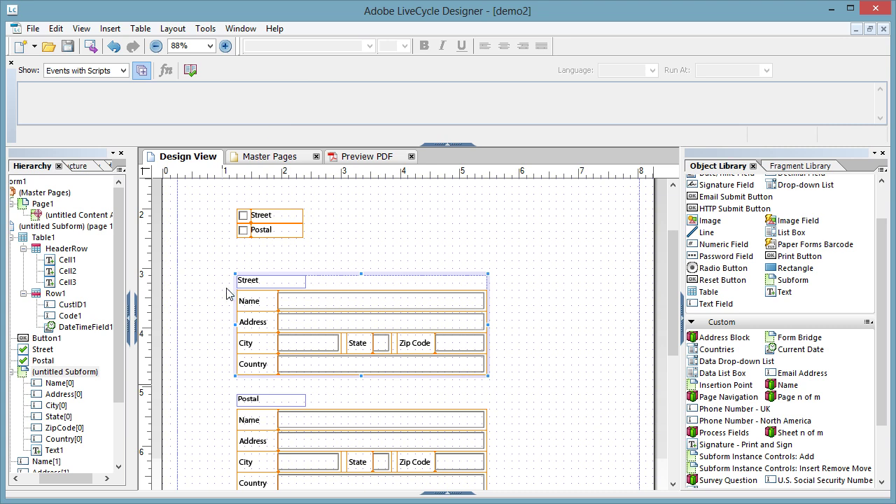
- Wrap the Postal heading and all fields of its address block in another subform
scroll(223, 390, down, 1)
scroll(223, 386, down, 1)
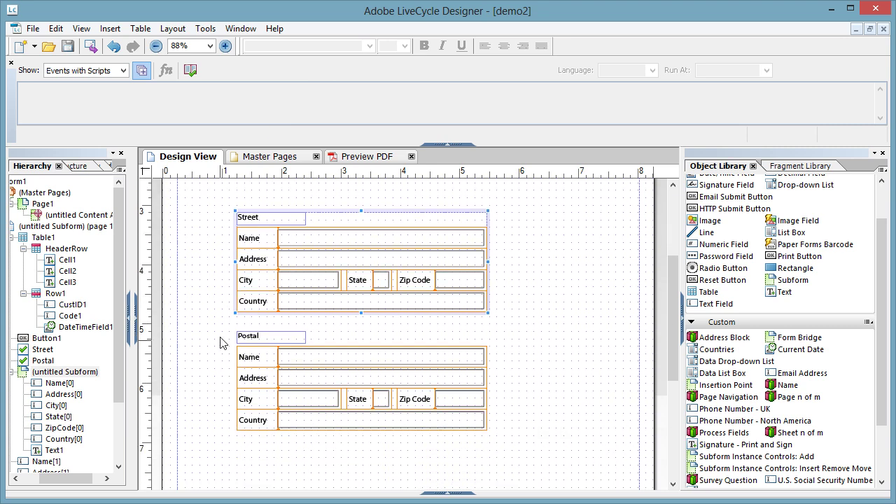
drag(223, 322, 492, 461)
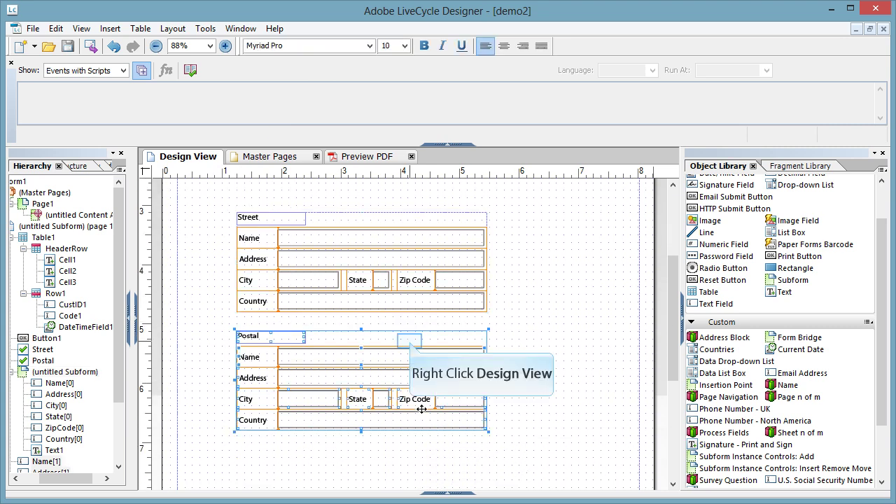
right_click(412, 345)
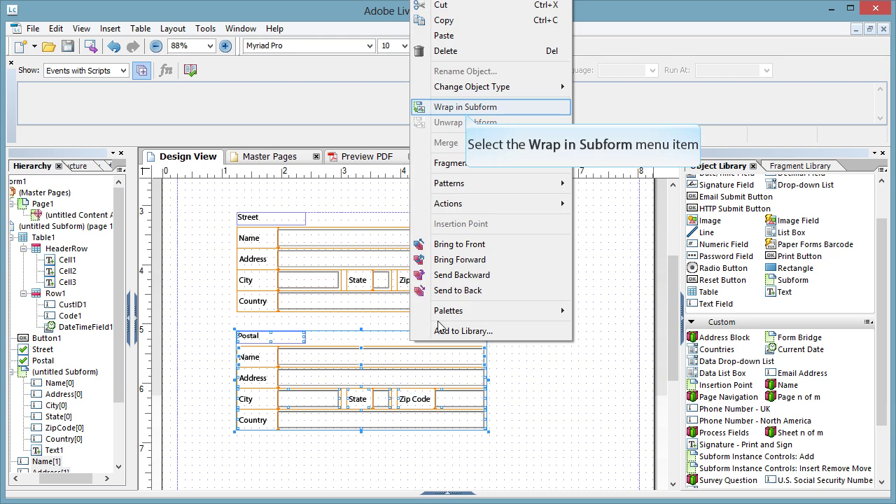
click(466, 116)
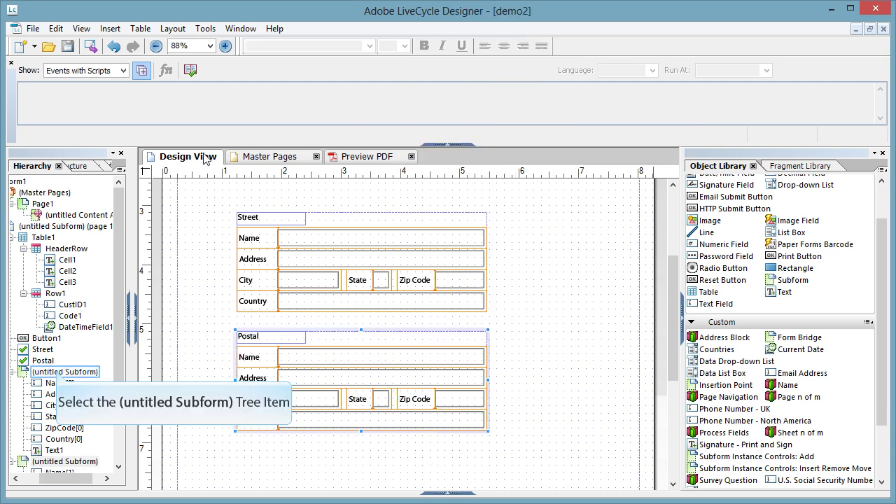
- Rename the untitled subform around the Street address block as Streetform
click(59, 374)
right_click(59, 374)
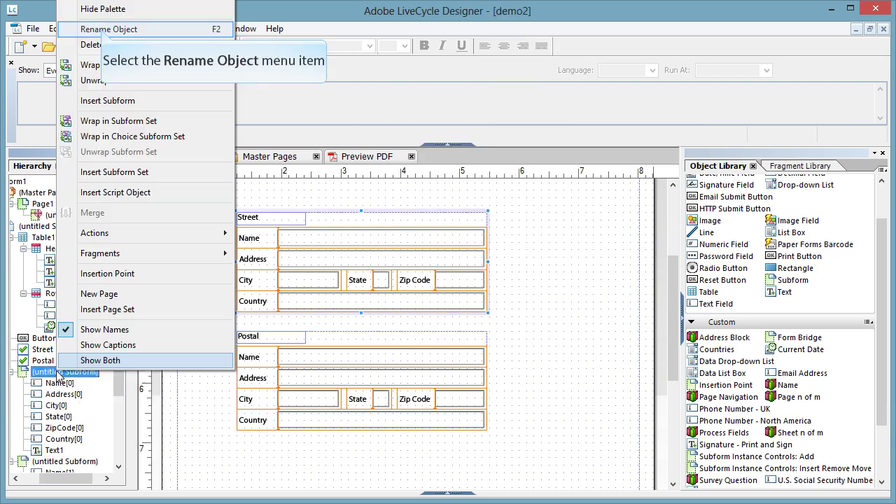
click(103, 30)
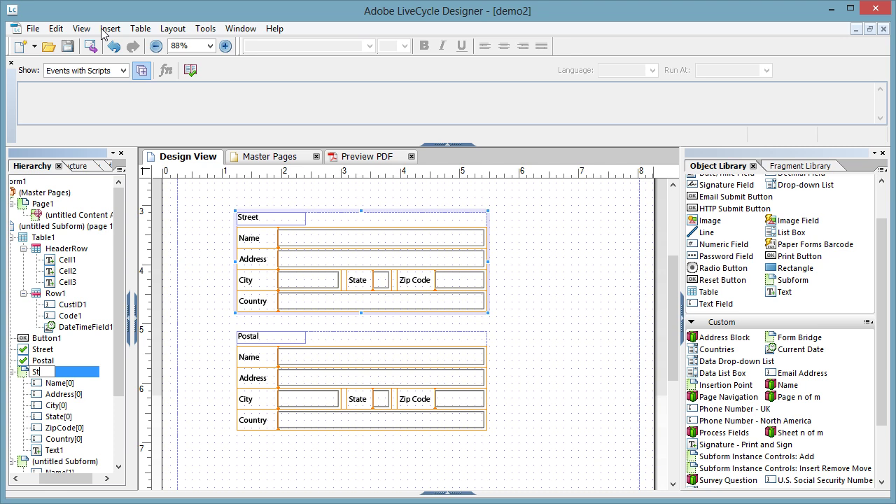
text(Streetform)
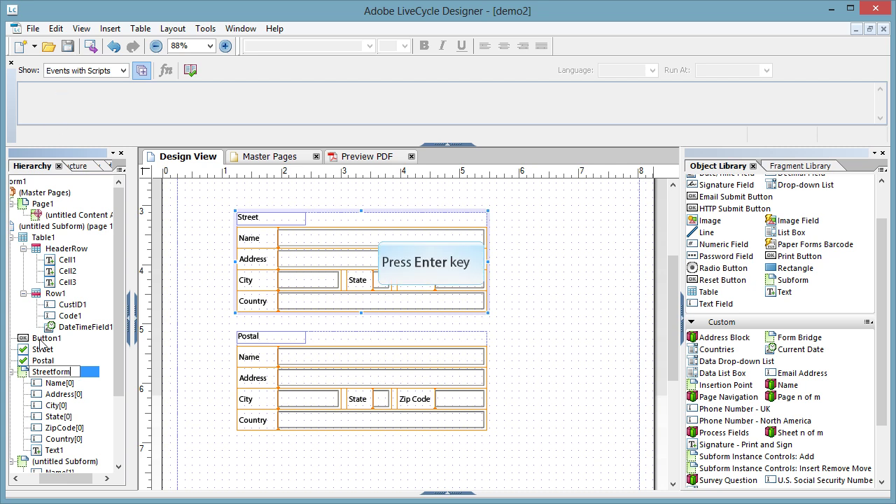
key(Return)
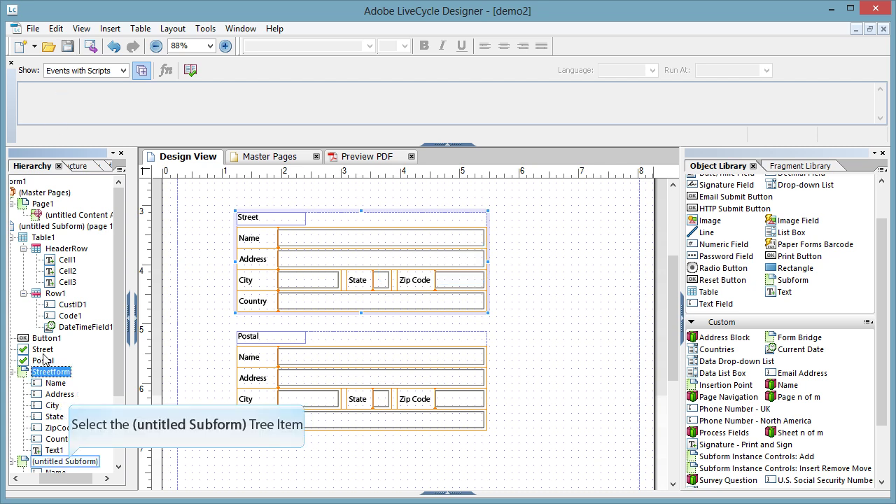
- Rename the untitled subform around the Postal address block as Addresform
click(66, 461)
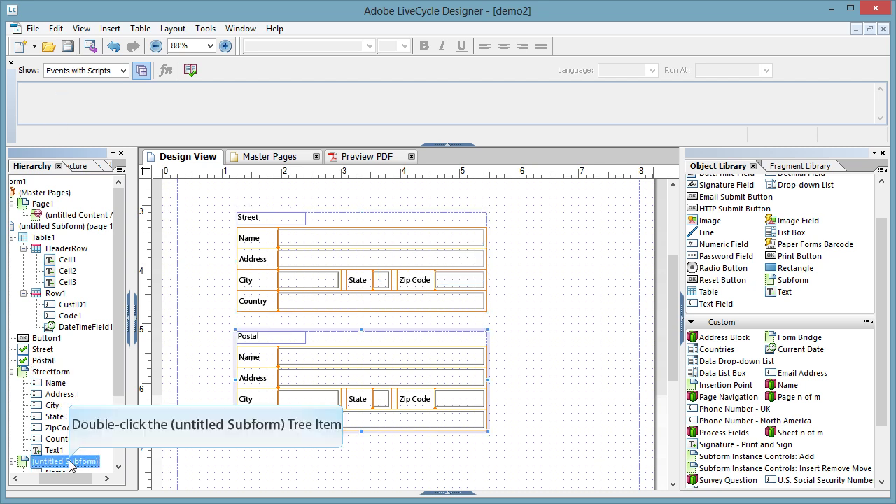
right_click(71, 464)
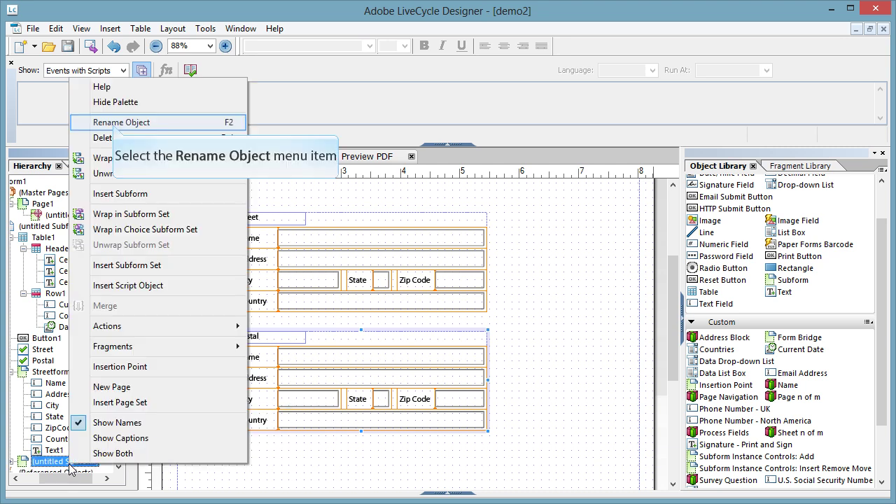
click(113, 123)
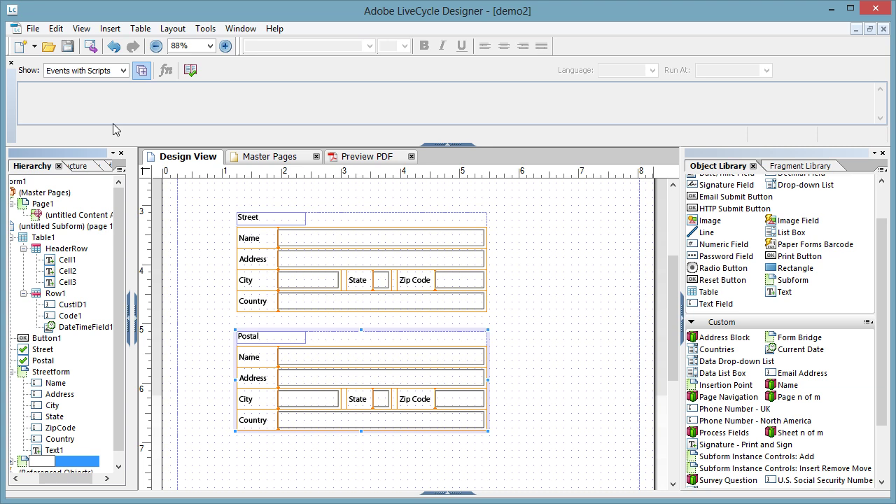
text(Addresform)
key(Return)
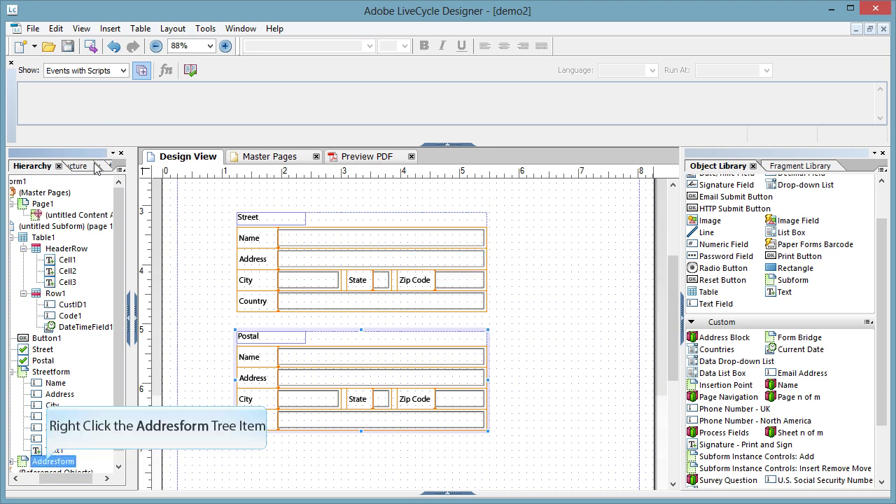
- Rename the Addresform subform around the Postal address block as Postalform
right_click(46, 462)
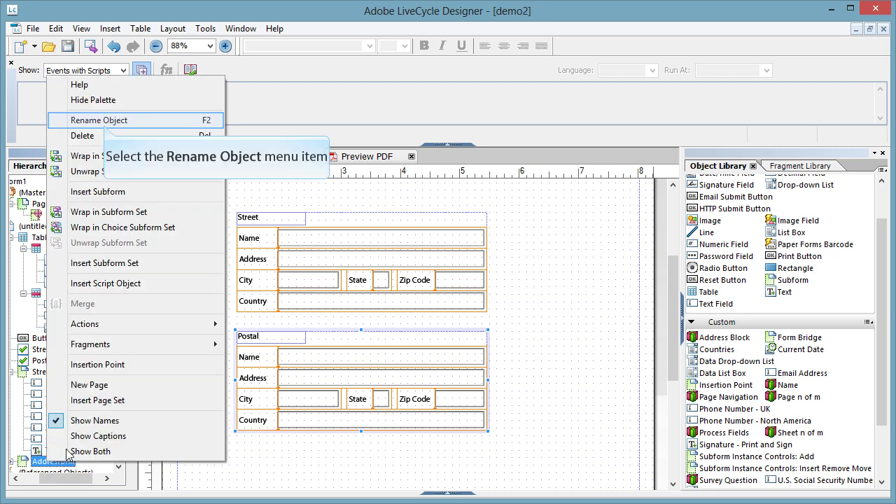
click(105, 122)
text(Po)
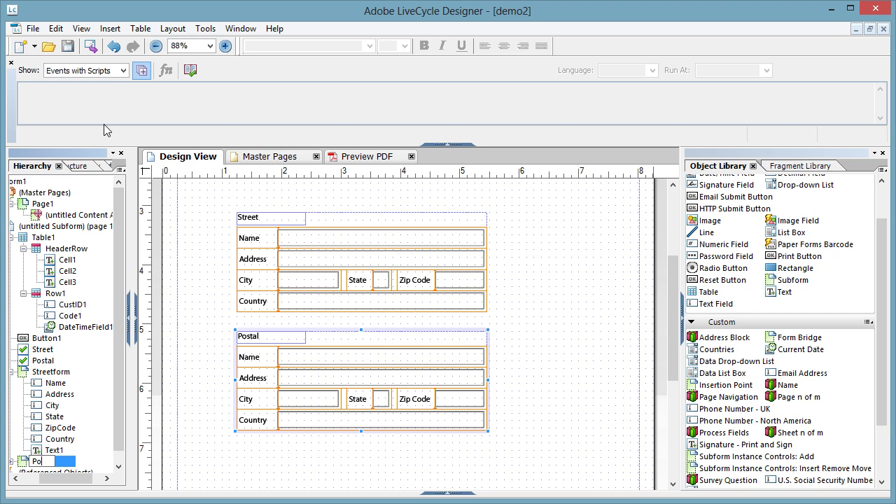
text(stalform)
key(Return)
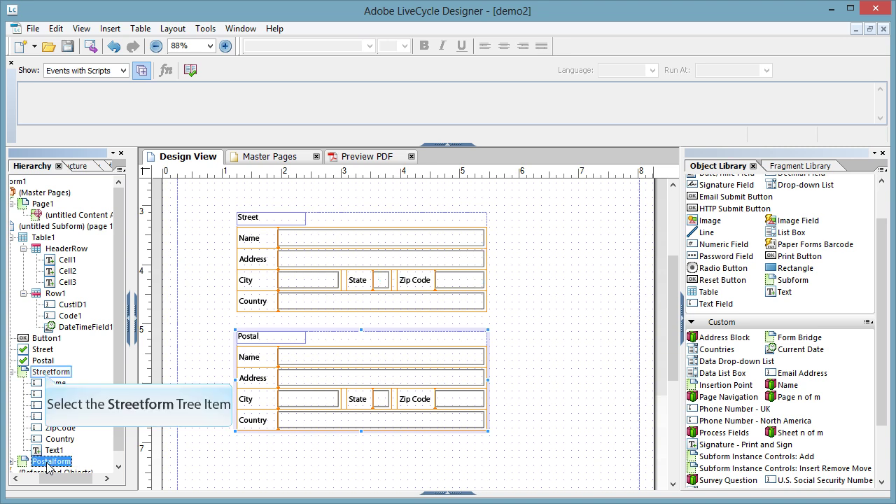
- Set the presence of the Streetform subform to Hidden (Exclude from Layout)
click(46, 372)
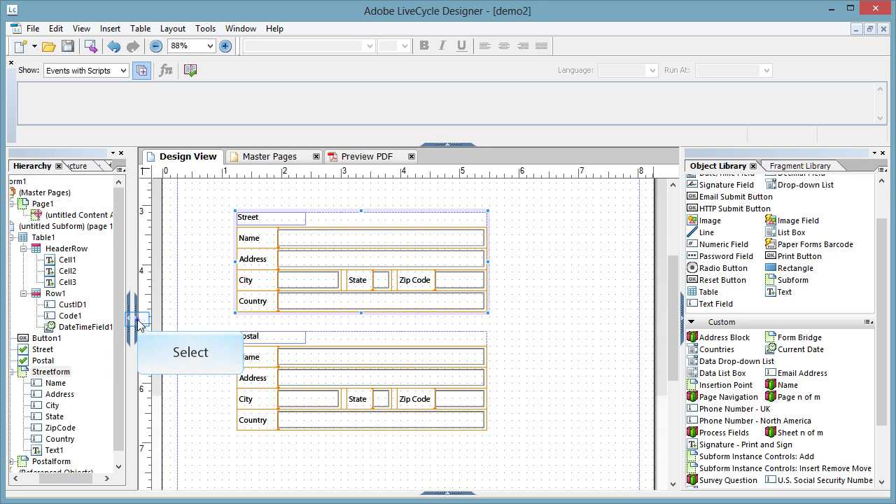
click(136, 329)
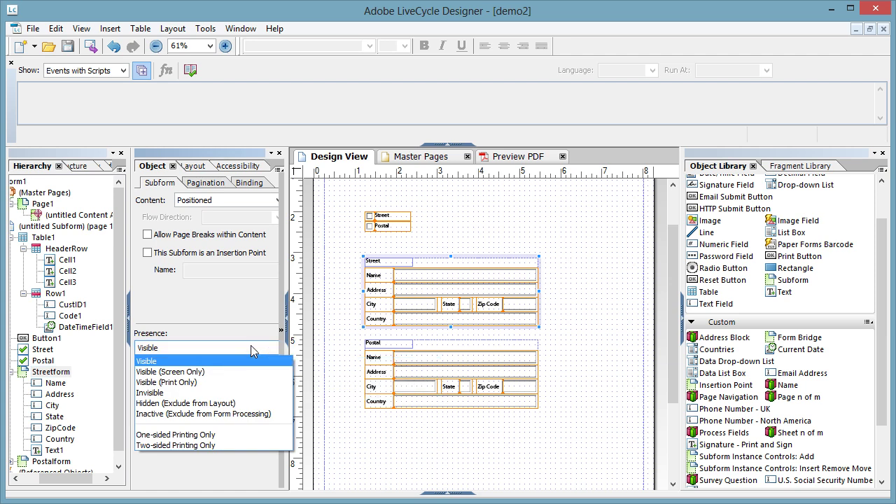
click(214, 393)
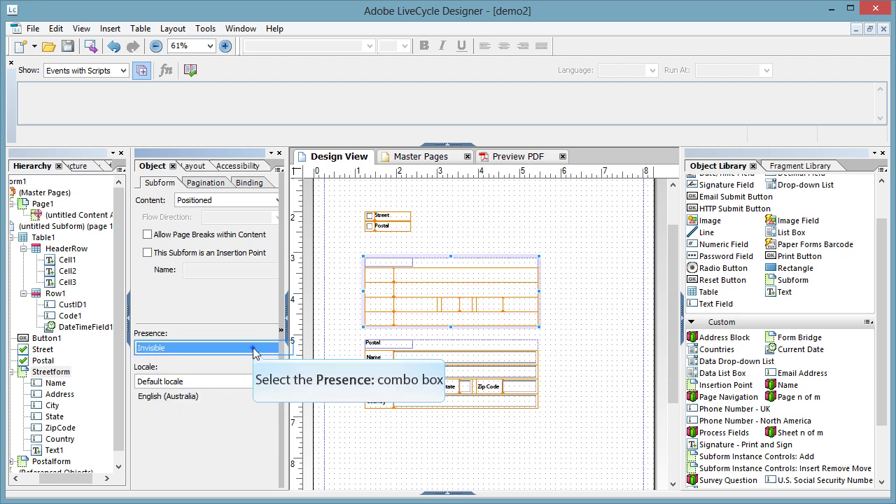
click(251, 347)
click(219, 411)
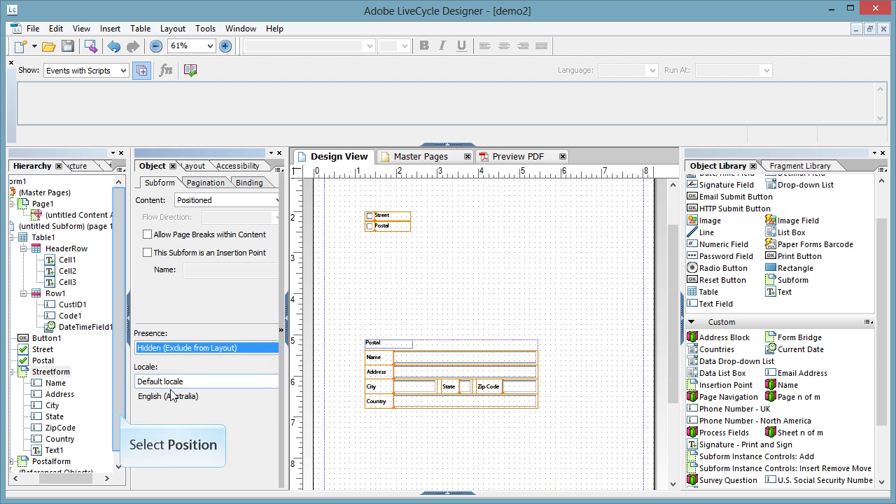
- Set the presence of the Postalform subform to Hidden (Exclude from Layout)
scroll(120, 418, down, 1)
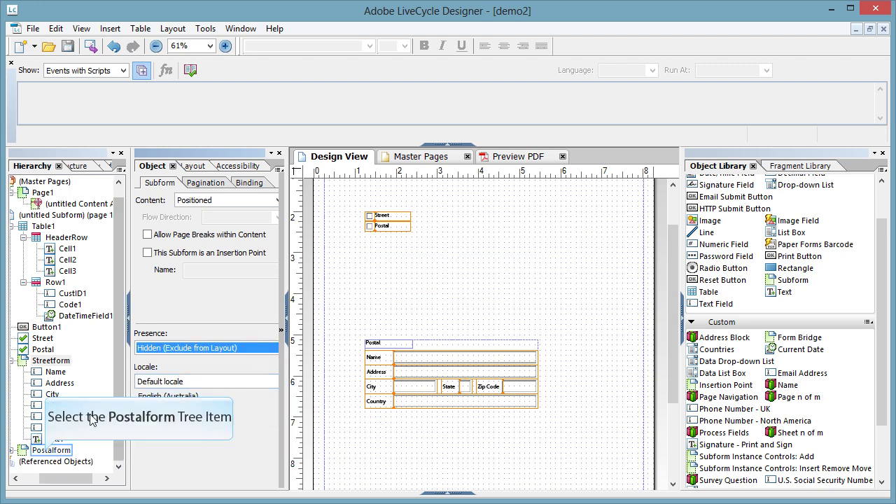
click(47, 452)
click(187, 348)
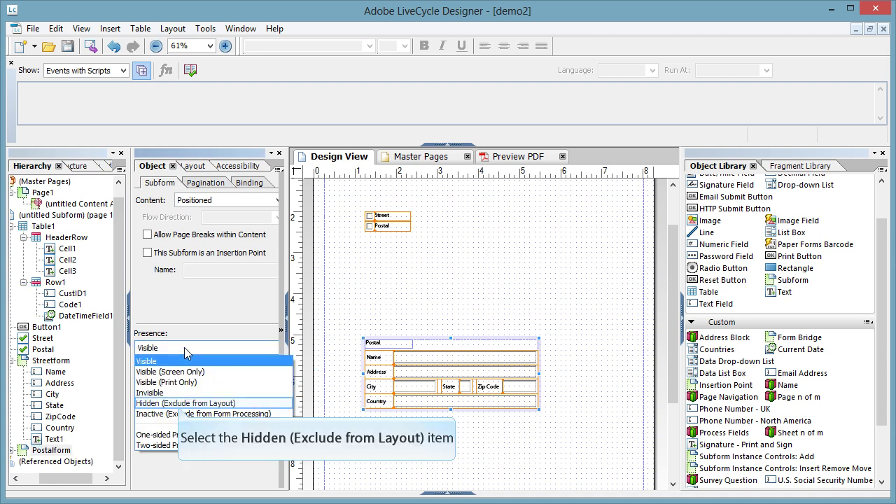
click(180, 404)
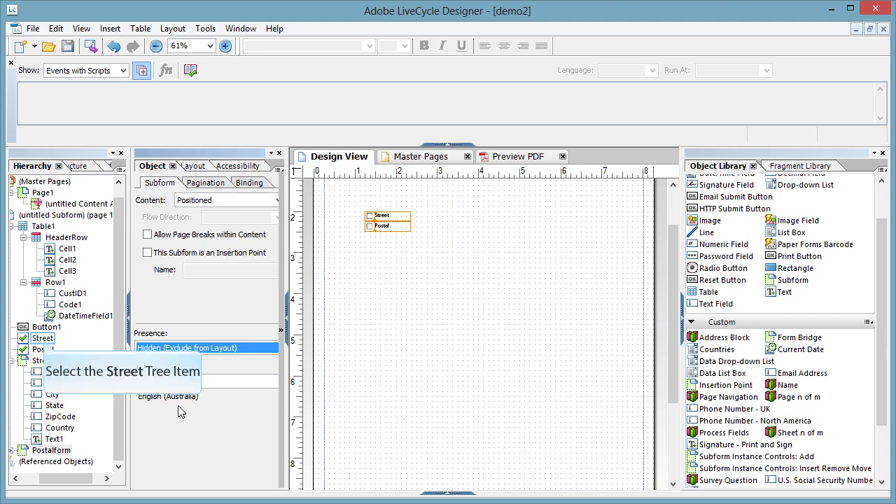
- Select the Street check box and collapse the object library to give the form layout more room
click(43, 339)
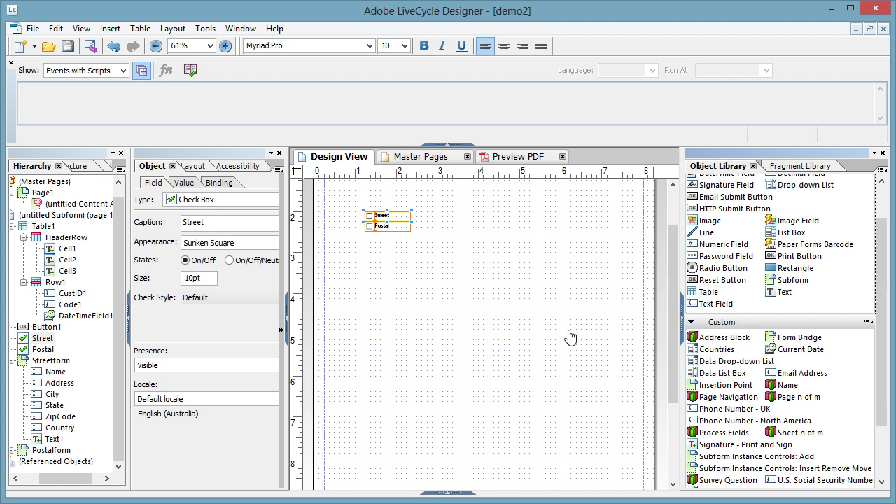
click(685, 319)
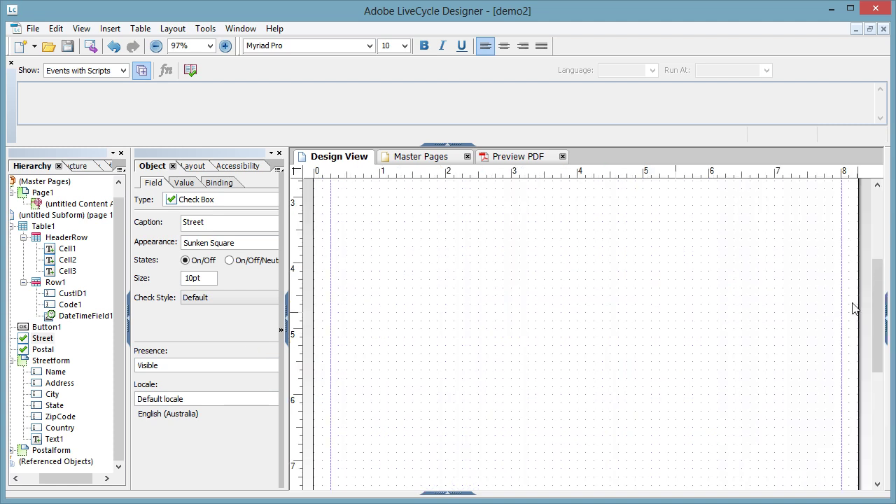
drag(878, 296, 878, 238)
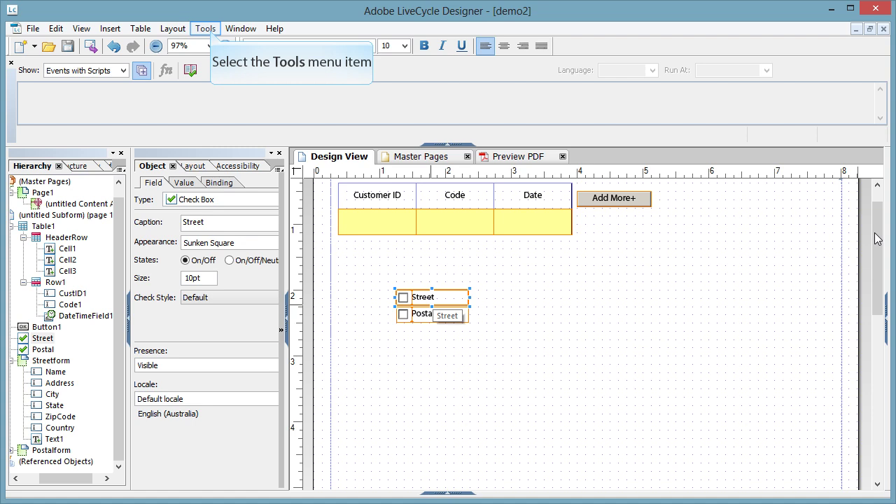
click(206, 28)
click(214, 45)
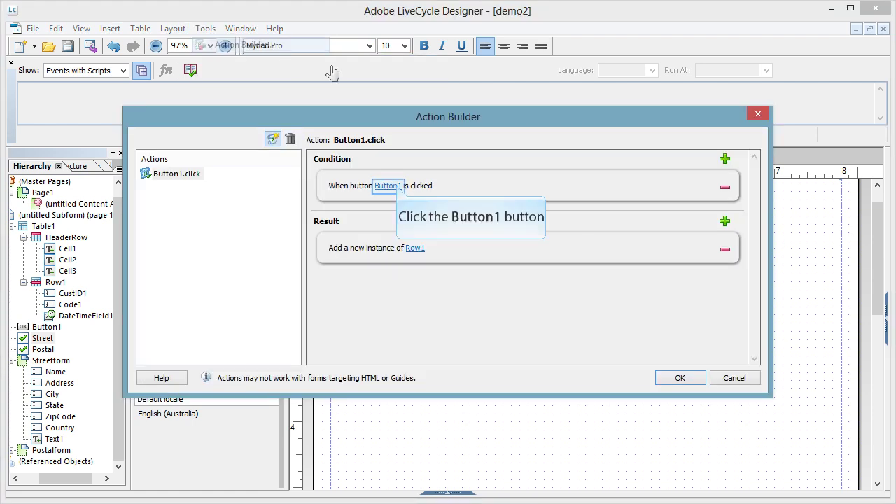
click(397, 188)
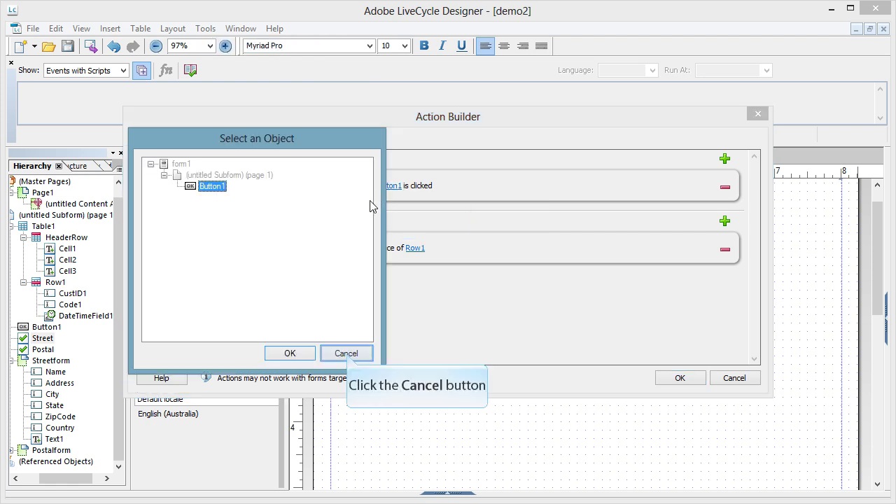
click(346, 354)
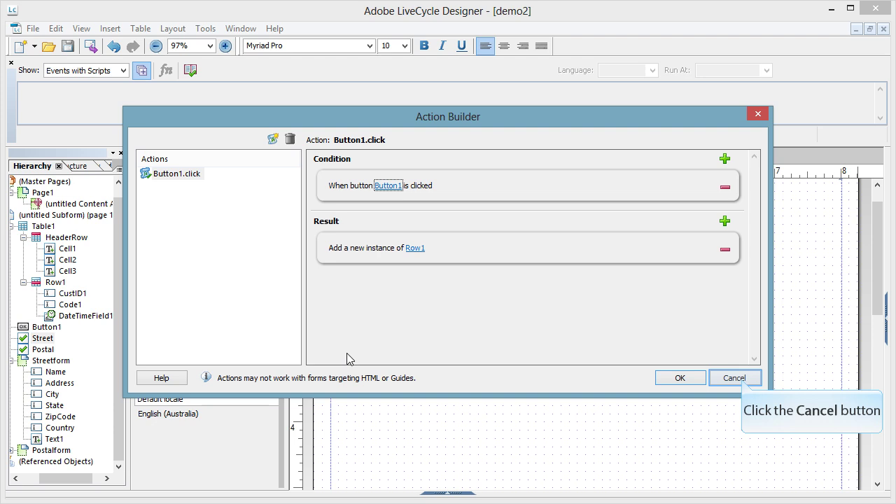
click(736, 378)
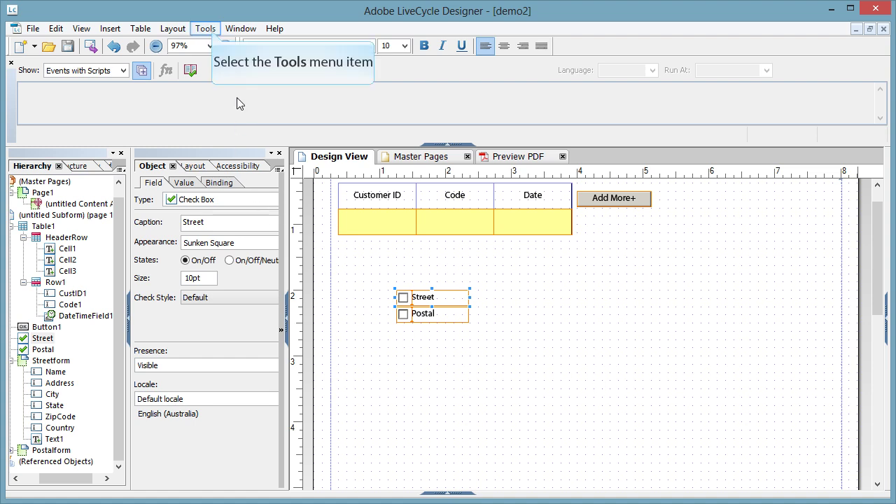
- Add a new action in Action Builder with the condition that the Street check box is checked
click(212, 30)
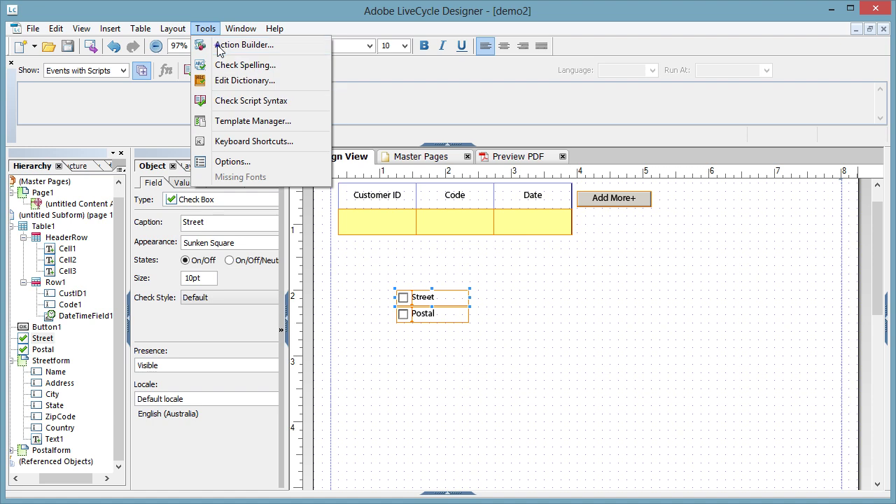
click(231, 45)
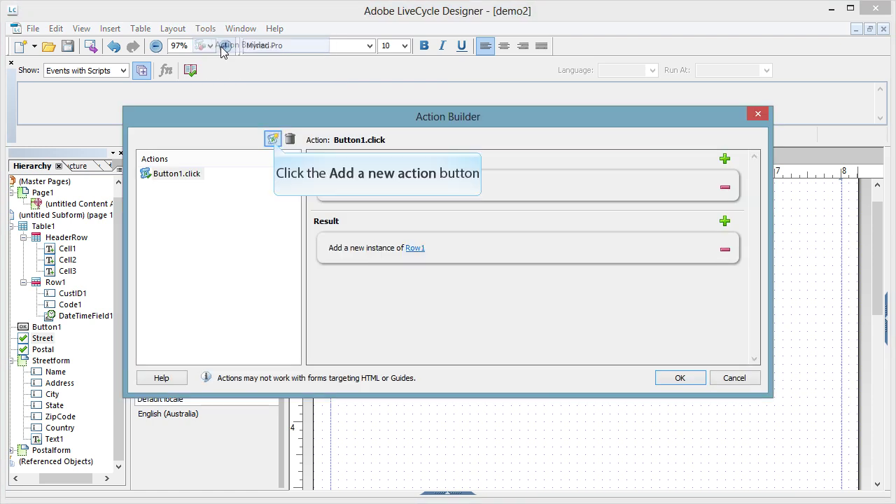
click(272, 140)
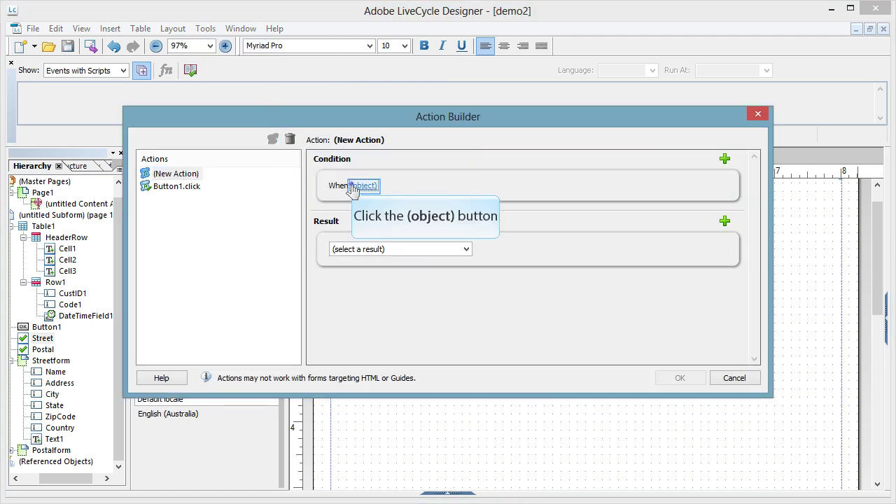
click(354, 188)
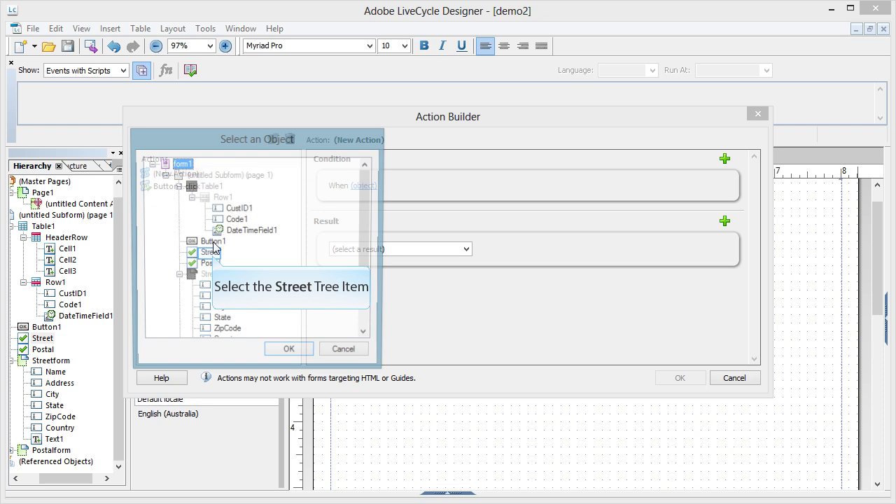
click(211, 253)
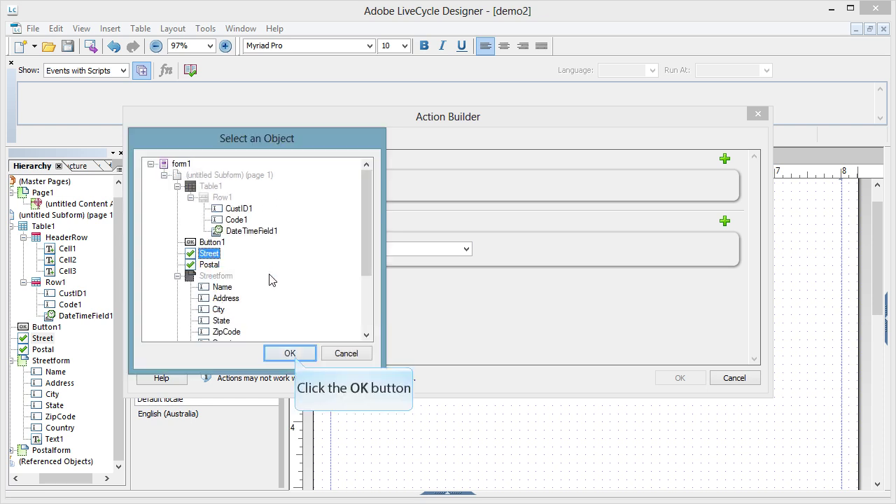
click(290, 354)
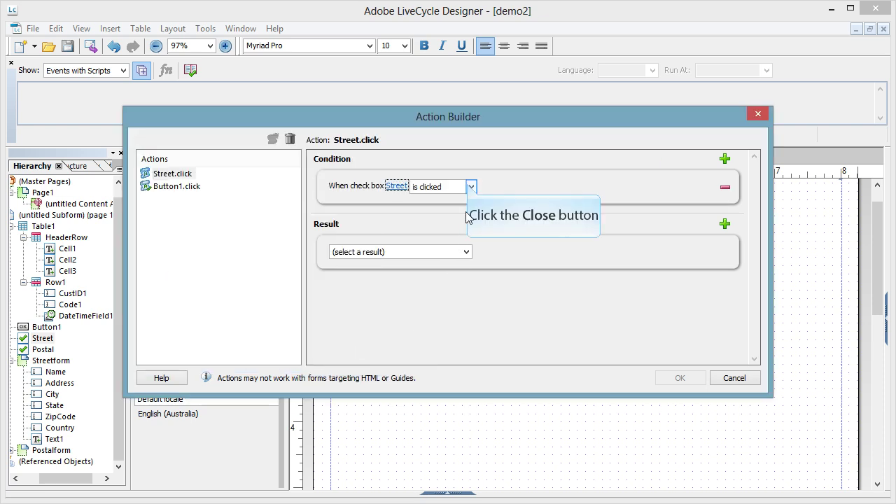
click(470, 187)
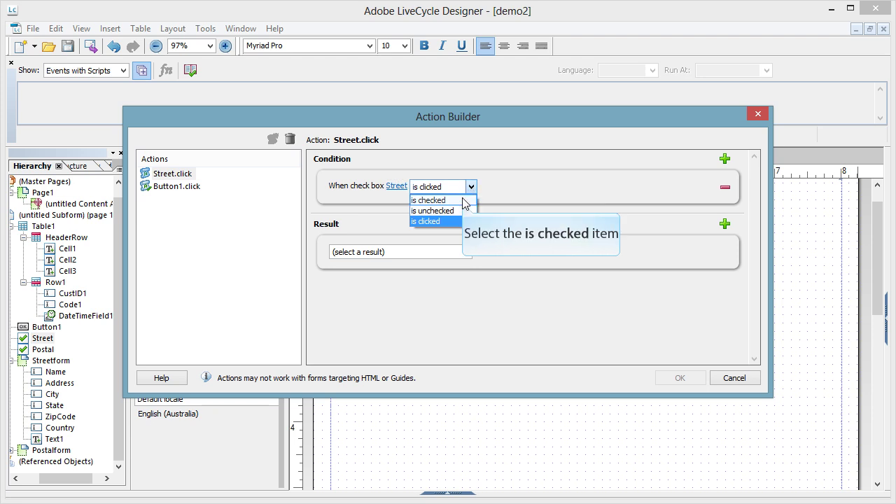
click(463, 201)
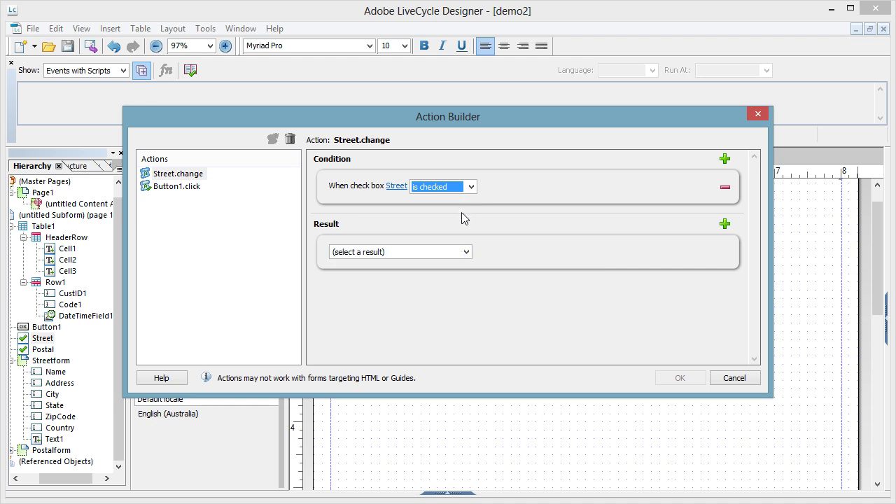
- Give the Street action a Show or Hide an Object result that sets Streetform to visible, and save the action
click(466, 252)
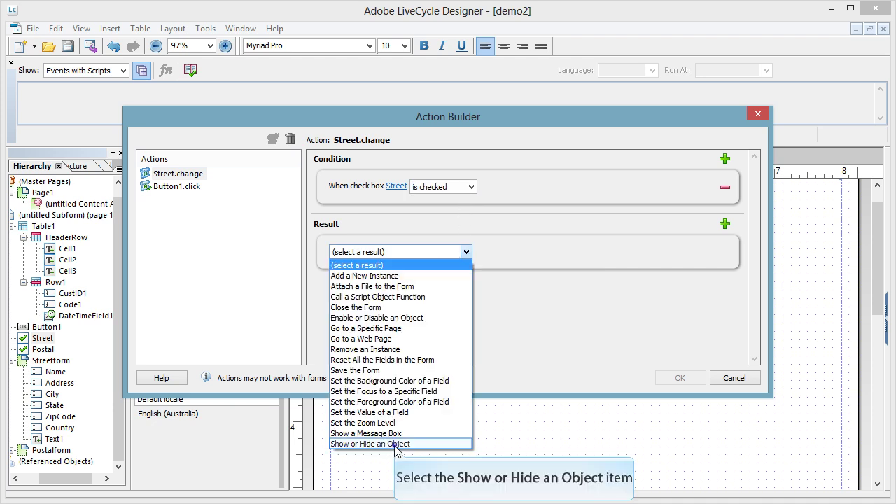
click(422, 444)
click(476, 252)
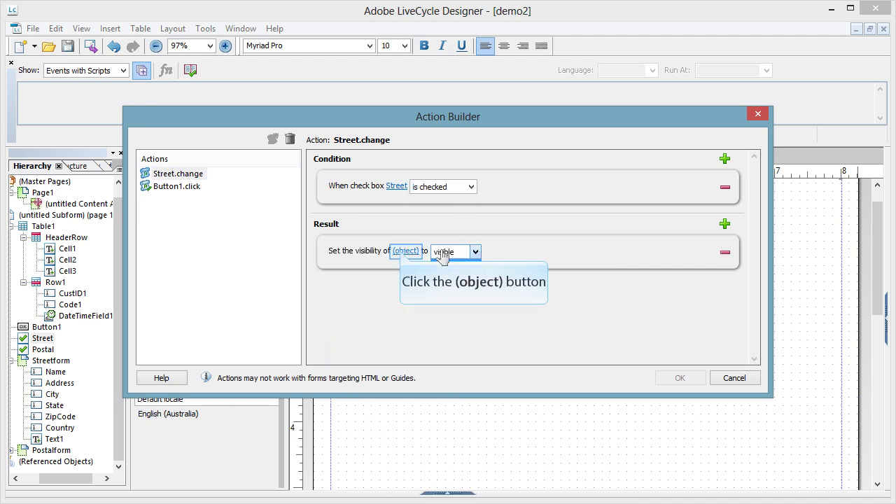
click(403, 253)
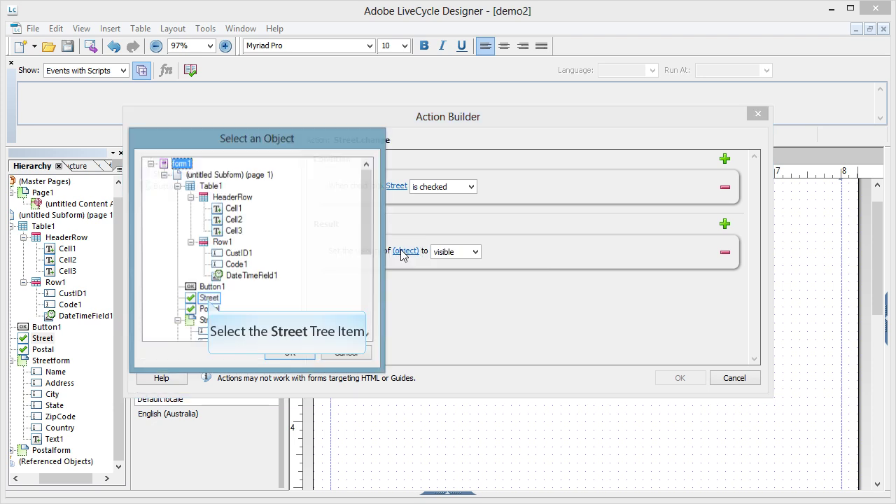
click(209, 299)
drag(369, 203, 368, 236)
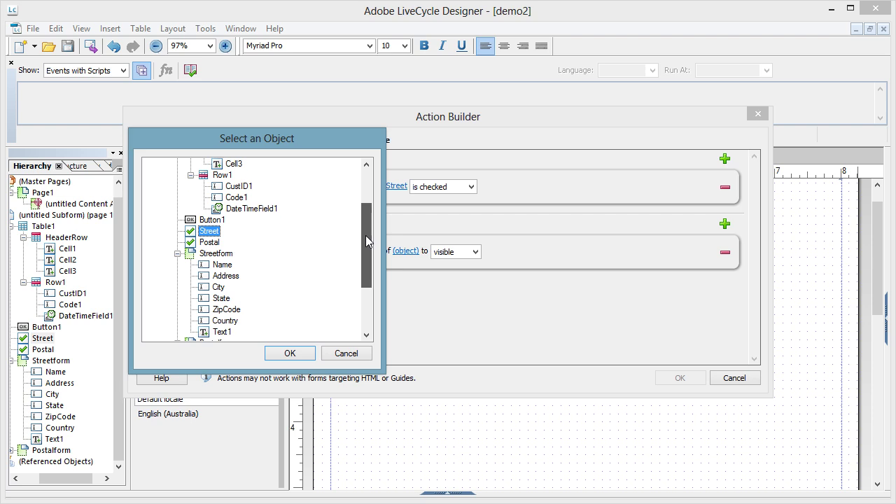
click(204, 254)
click(286, 353)
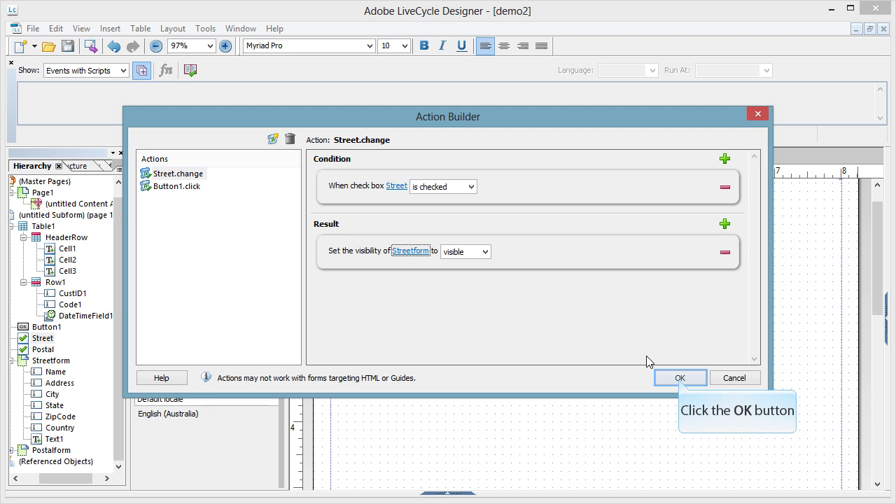
click(680, 378)
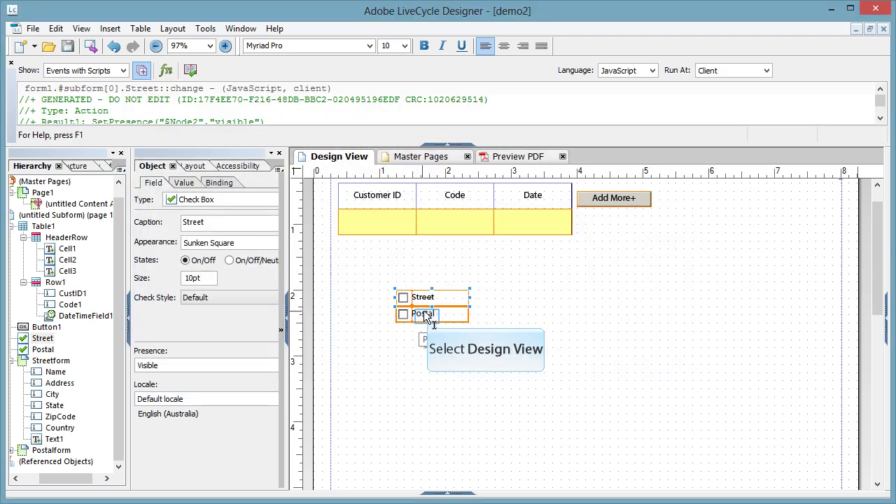
- Add a new action in Action Builder with the condition that the Postal check box is checked
click(429, 317)
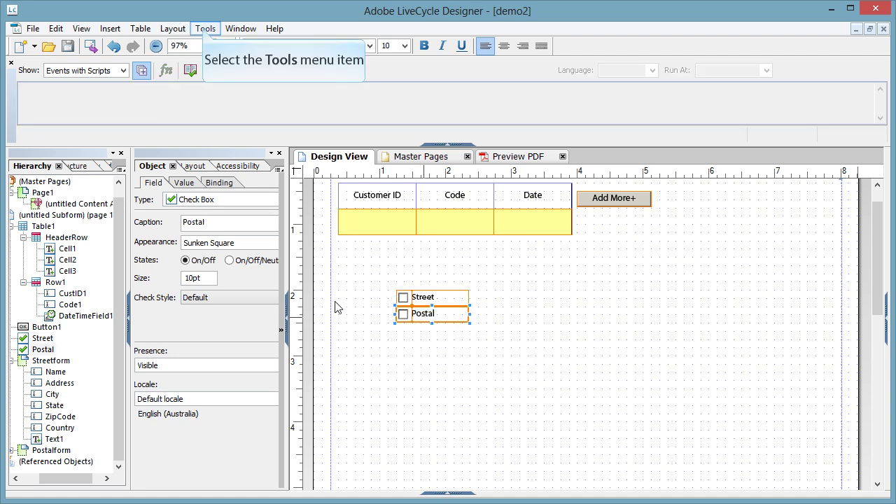
click(205, 31)
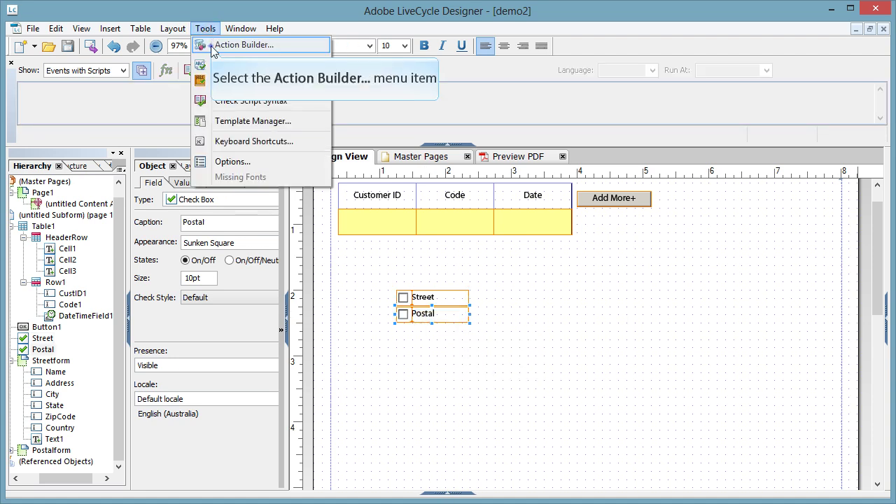
click(243, 45)
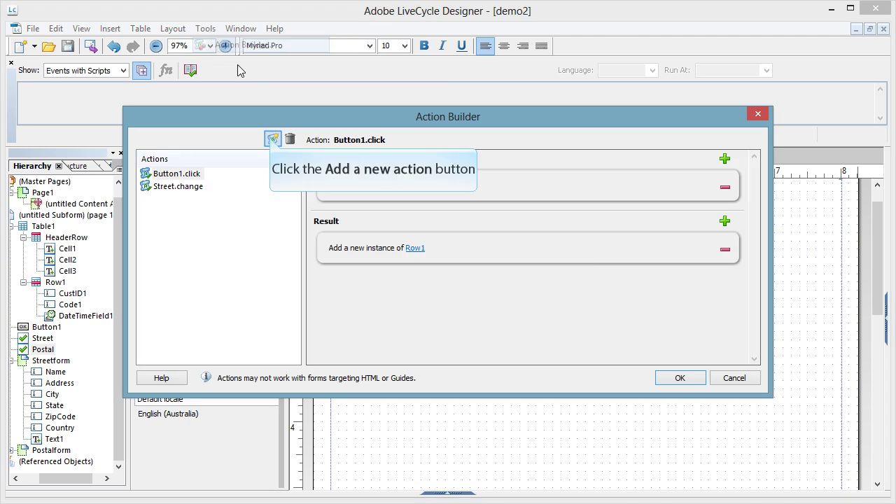
click(273, 139)
click(364, 185)
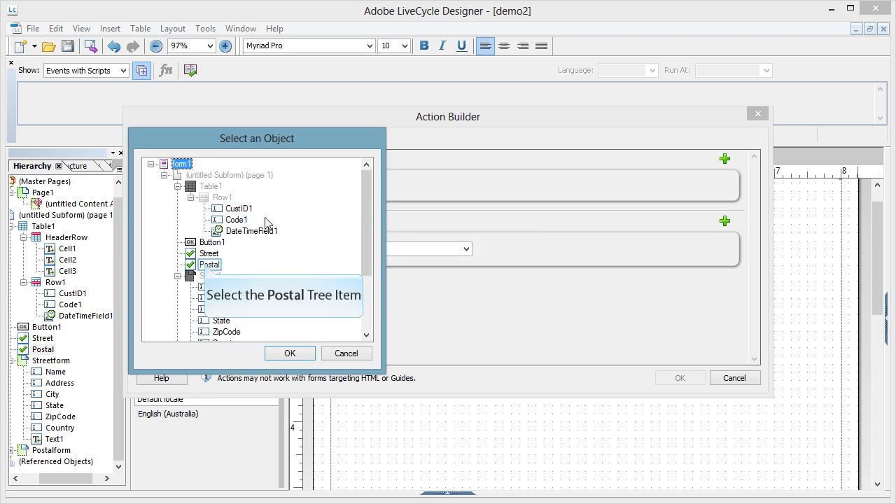
click(209, 265)
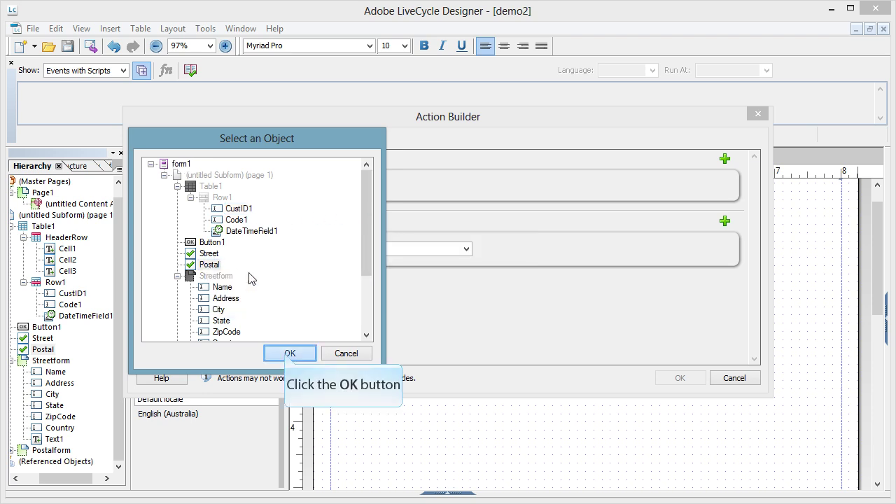
click(288, 353)
click(471, 186)
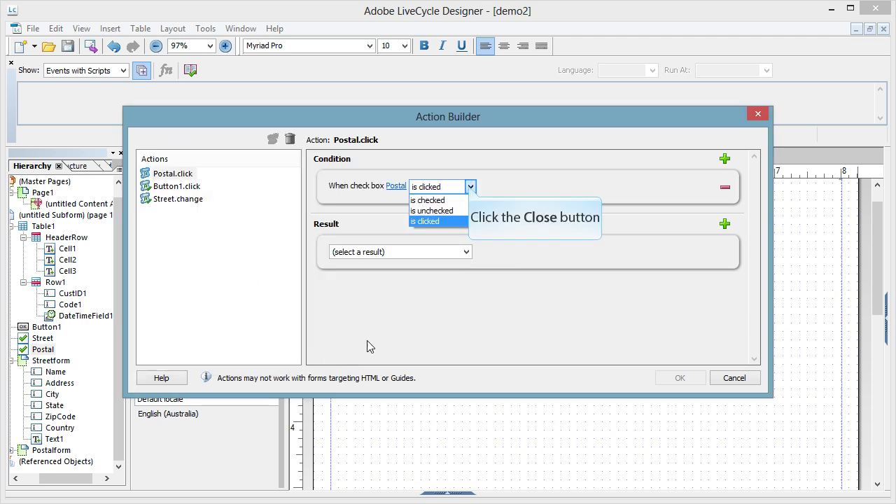
click(455, 201)
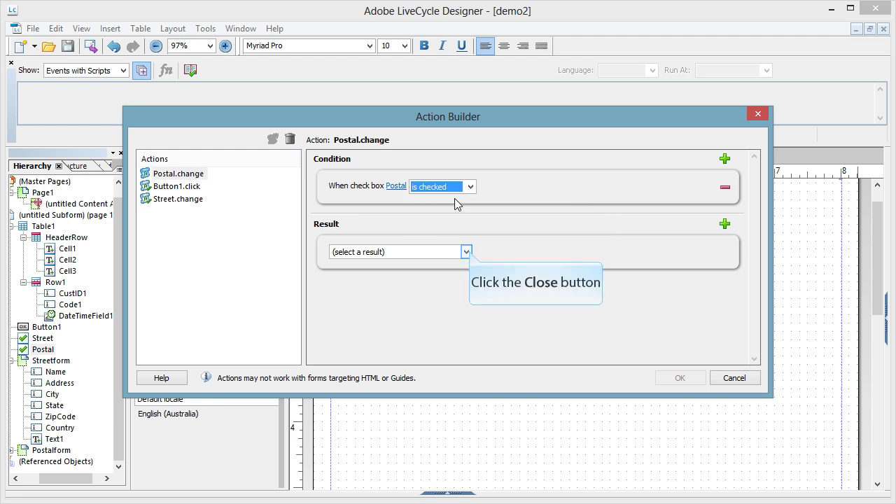
- Give the Postal action a Show or Hide an Object result that sets Postalform to visible, and save the form
click(467, 252)
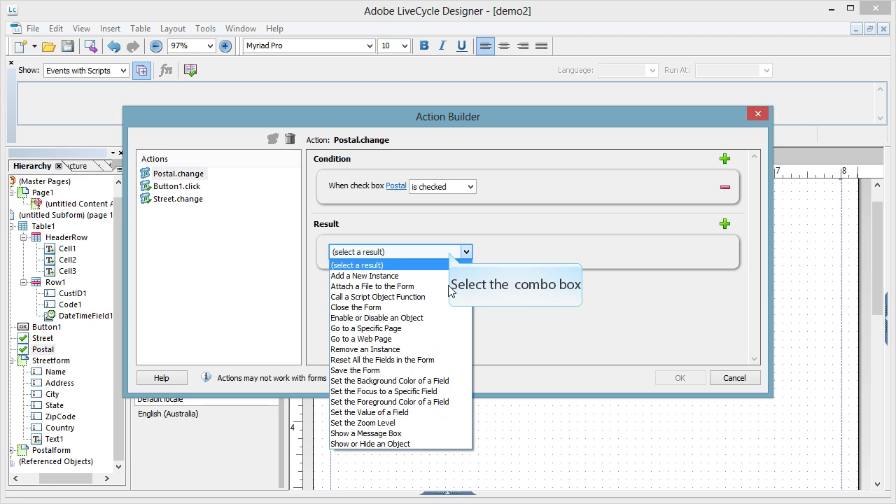
click(385, 444)
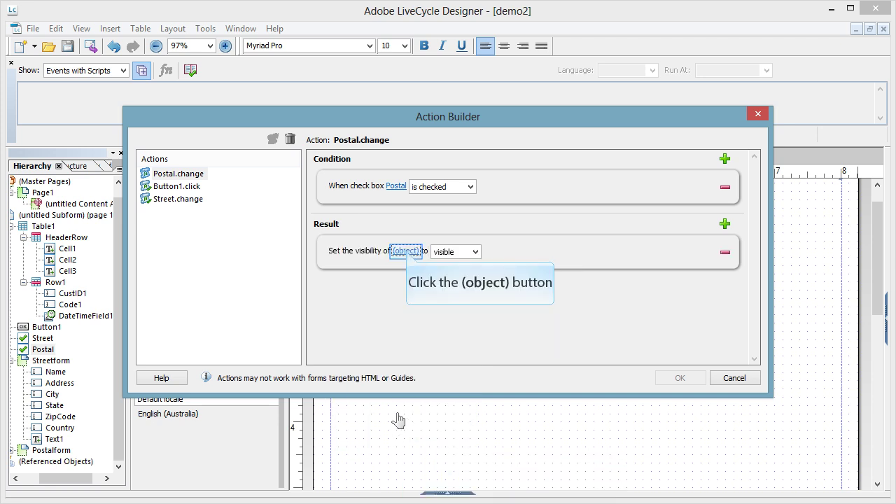
click(406, 250)
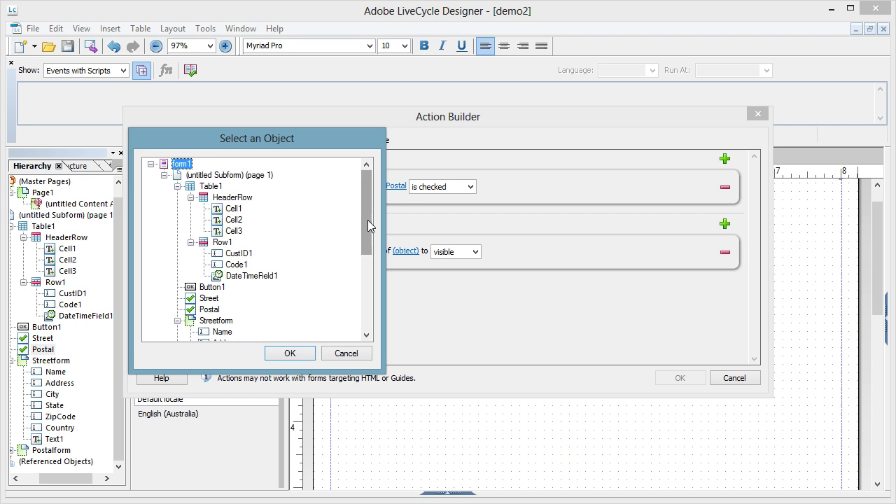
drag(368, 220, 366, 324)
click(223, 255)
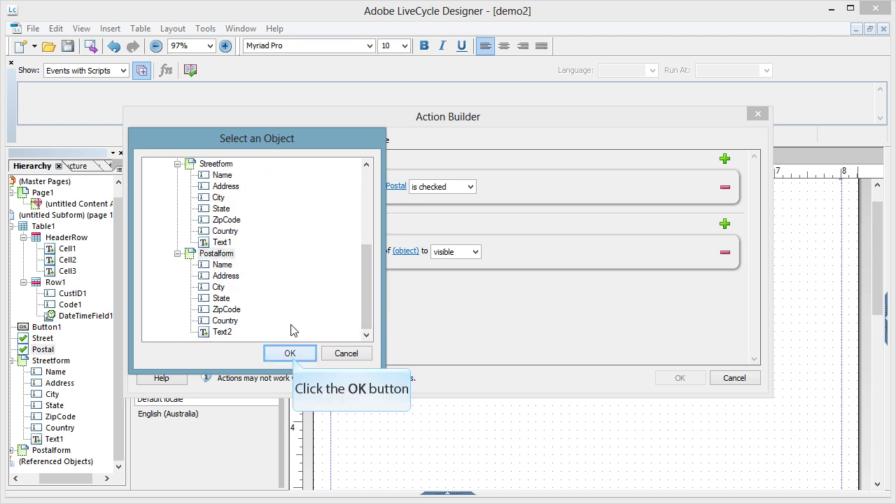
click(290, 354)
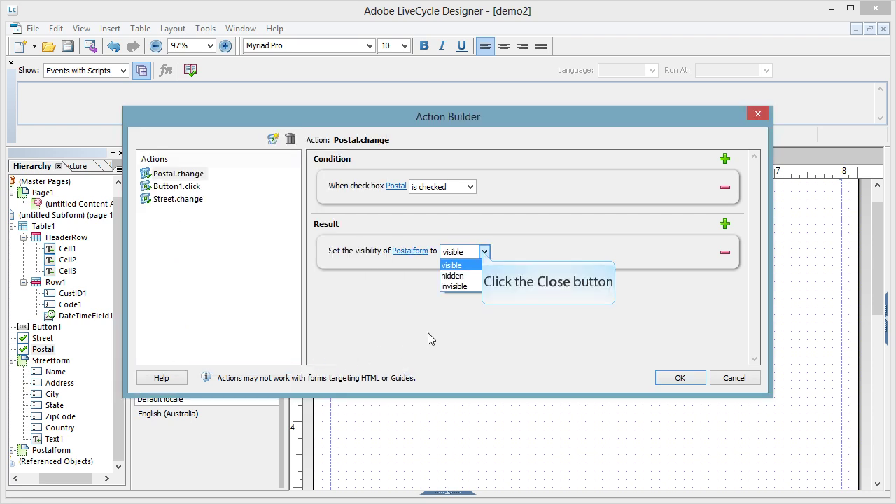
click(471, 264)
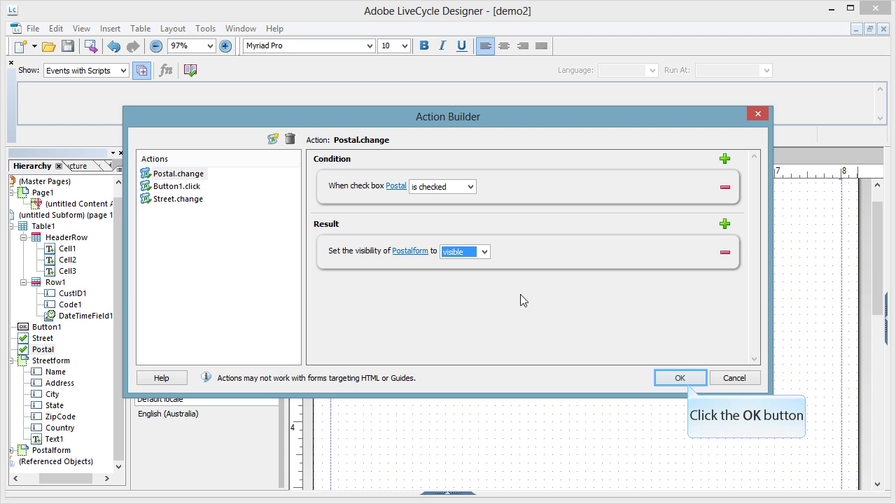
click(685, 382)
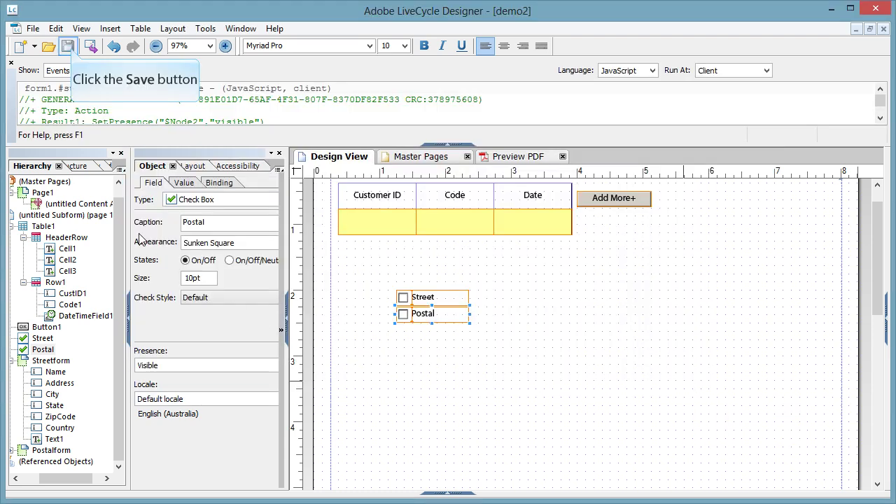
click(70, 47)
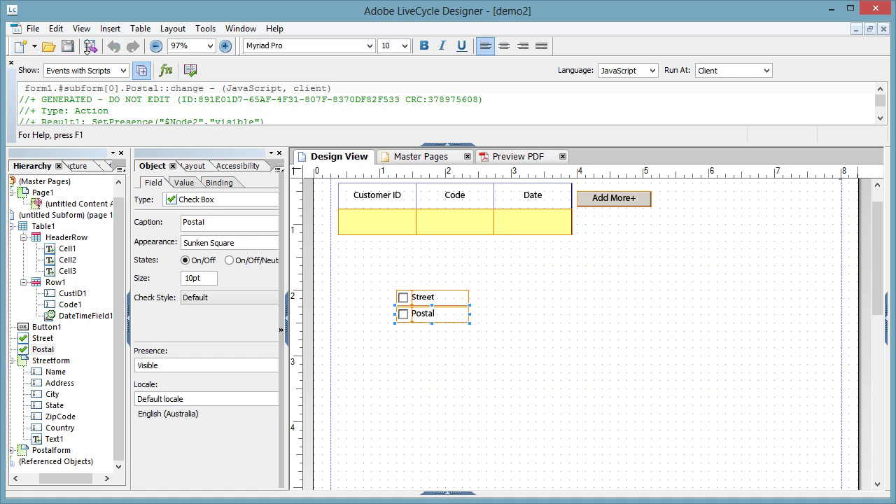
drag(200, 144, 200, 253)
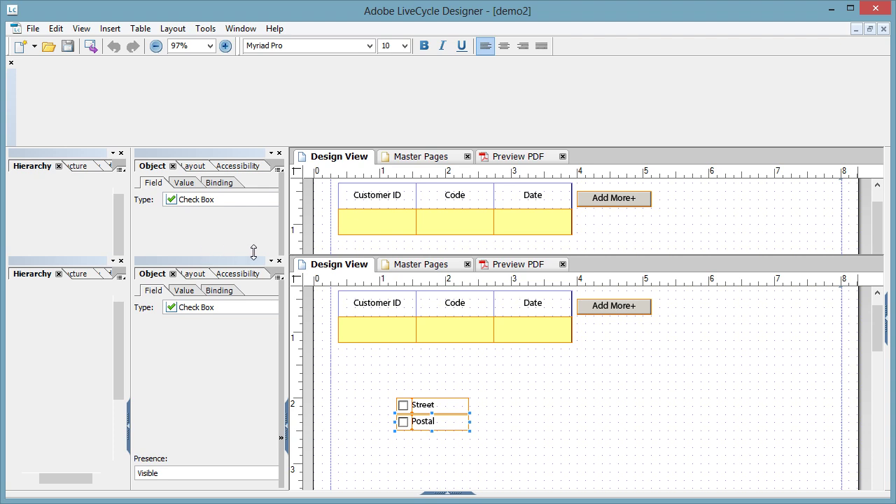
drag(257, 253, 262, 148)
- Preview the form as PDF and tick the Street and Postal check boxes to test the display of both address subforms
click(514, 164)
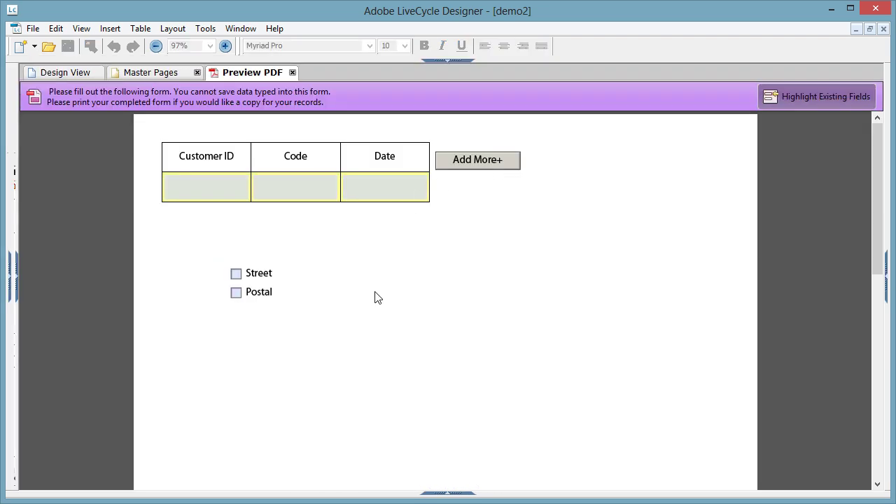
scroll(350, 287, down, 2)
click(236, 206)
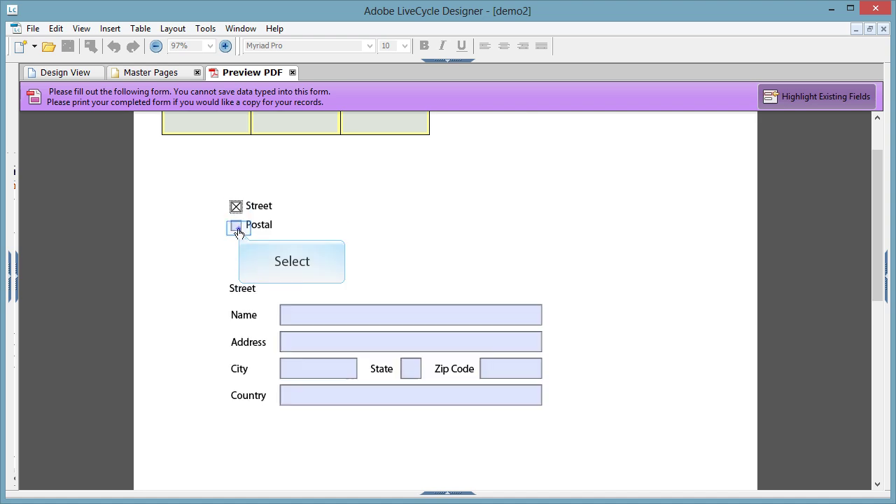
click(238, 231)
scroll(273, 276, down, 3)
scroll(275, 278, up, 2)
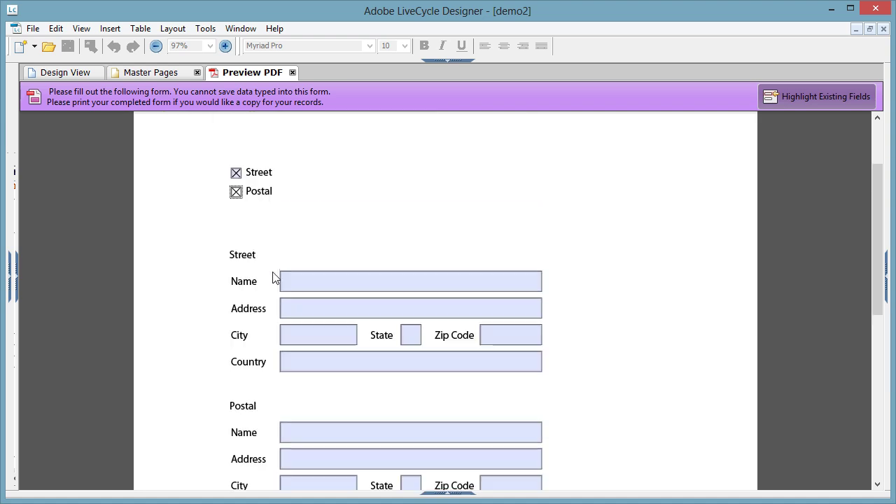
scroll(274, 278, up, 2)
scroll(338, 308, down, 4)
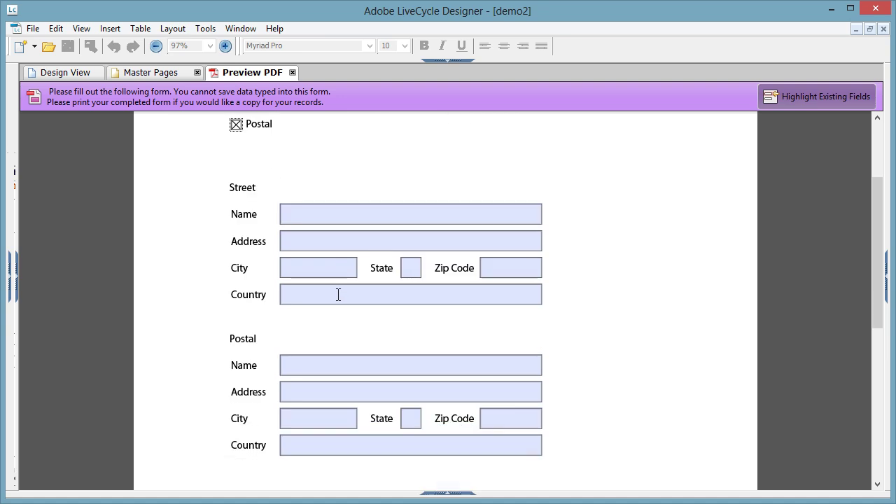